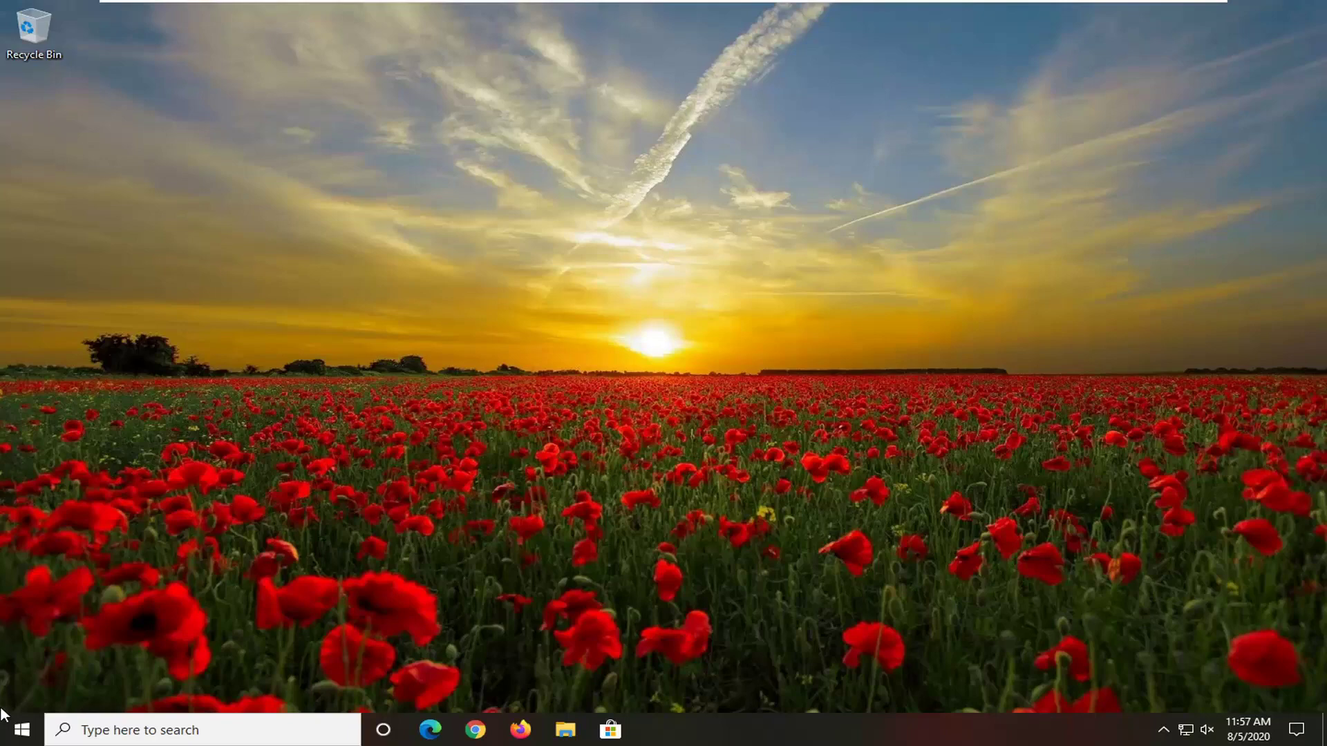
- Launch Registry Editor as administrator from Start search and approve the UAC prompt
left_click(6, 733)
type("r")
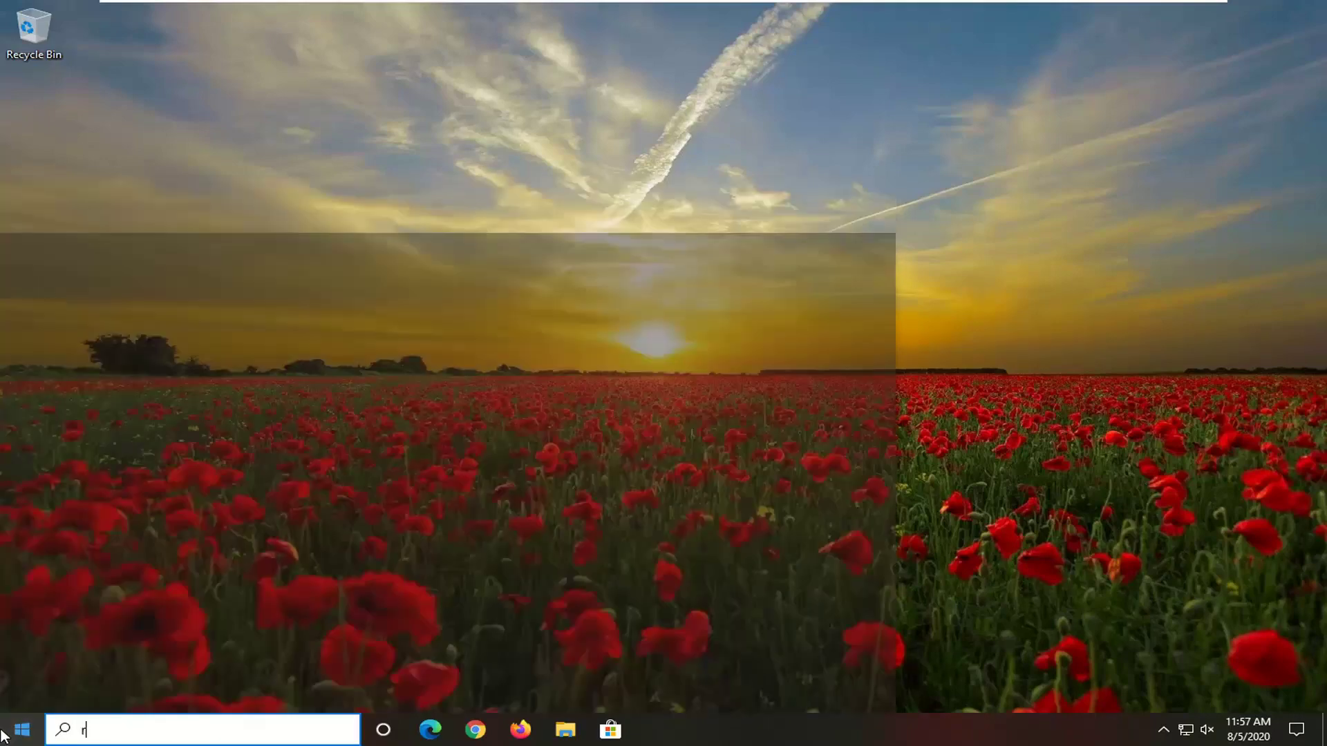
type("egedit")
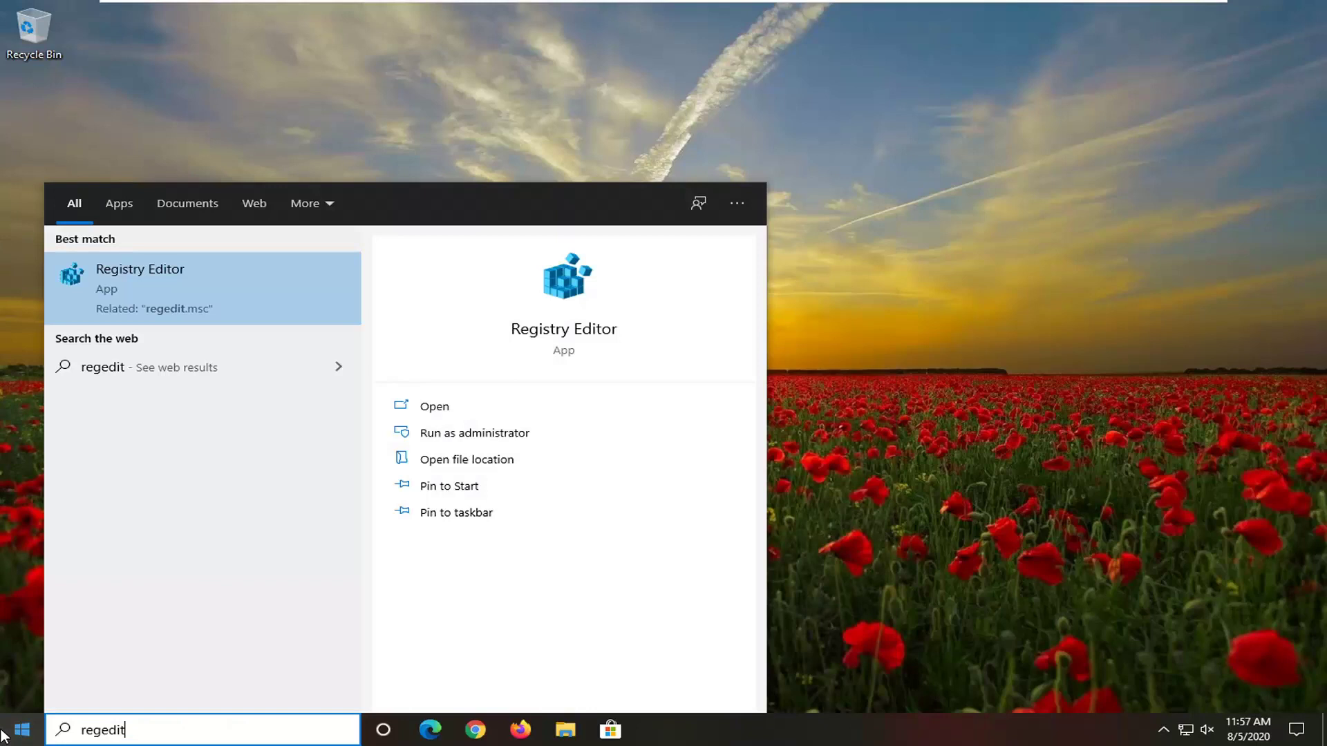
right_click(146, 288)
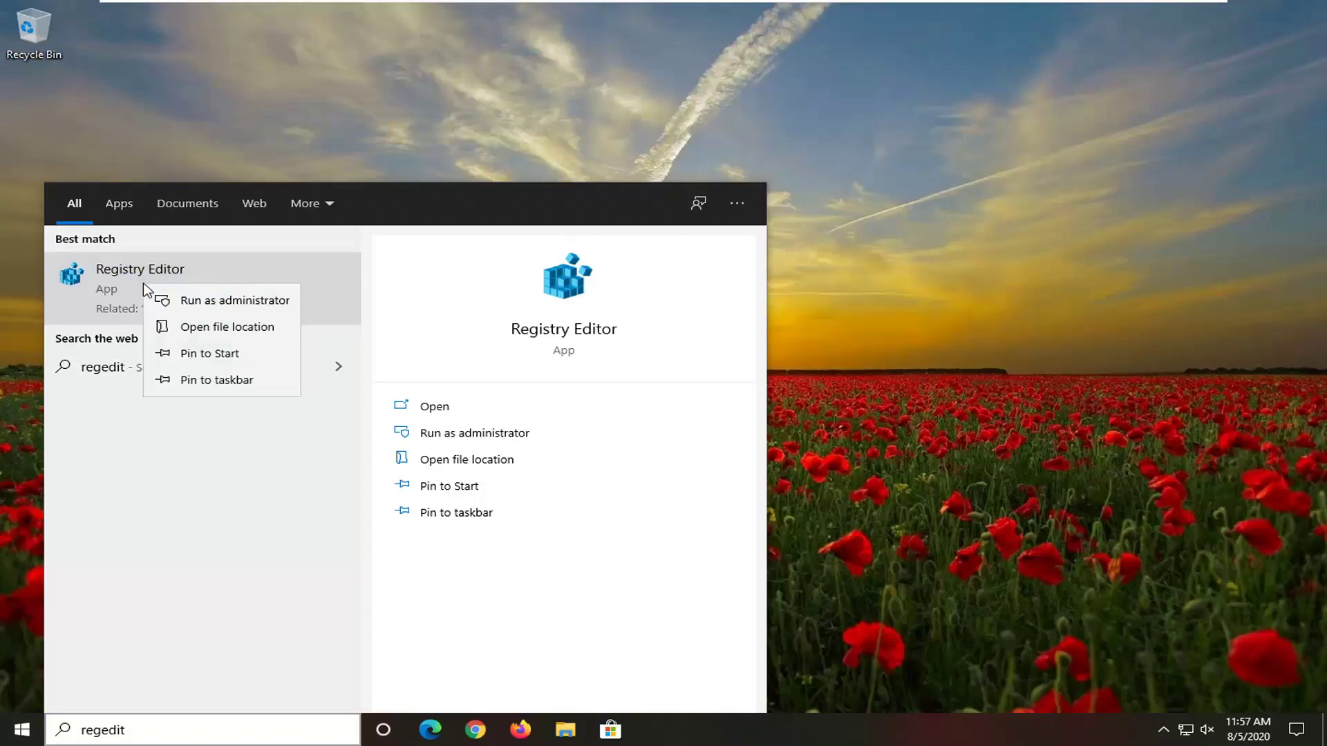
left_click(203, 300)
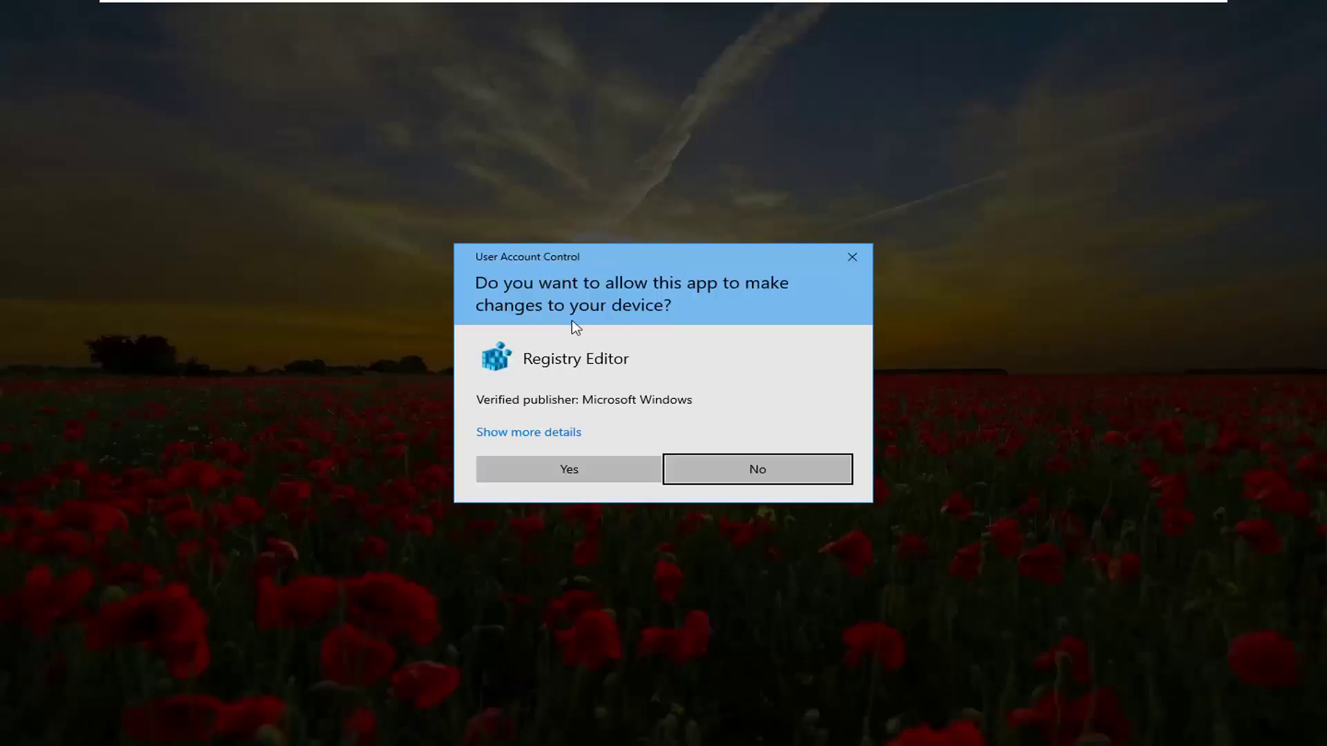
left_click(568, 470)
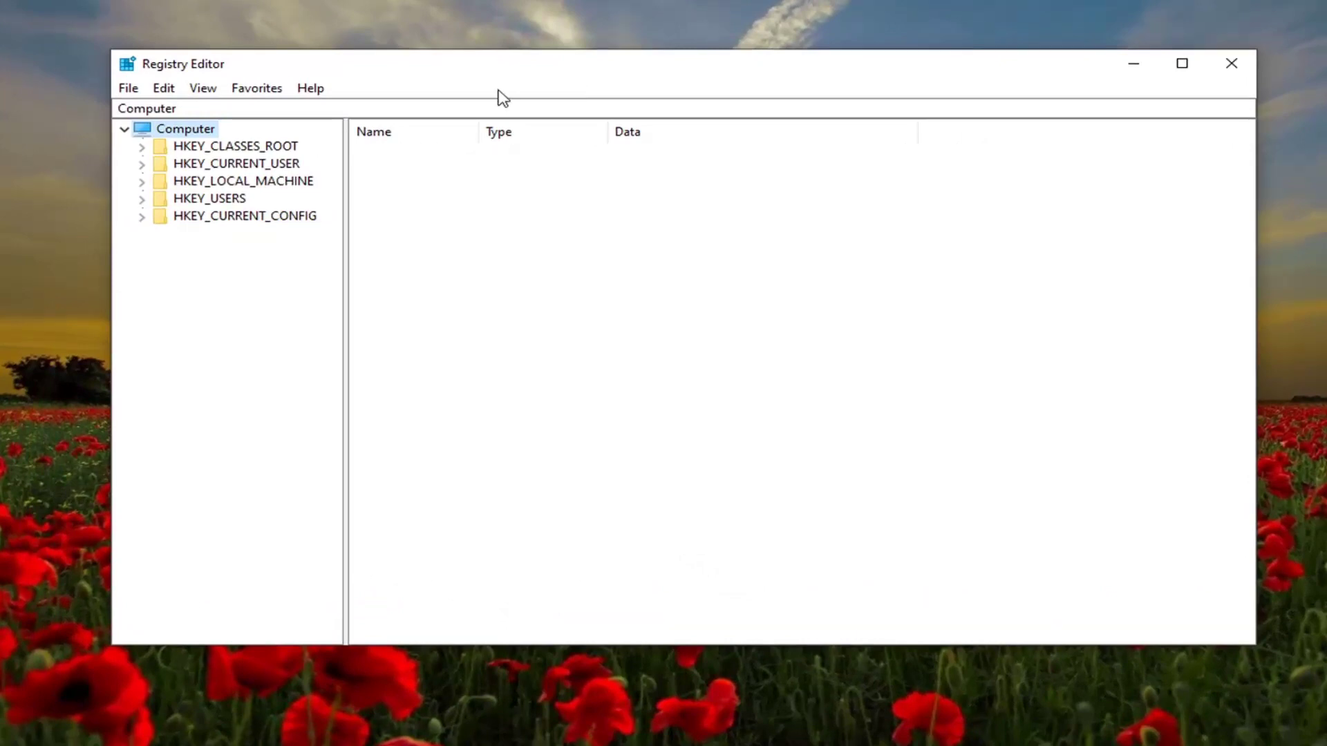
left_click(128, 90)
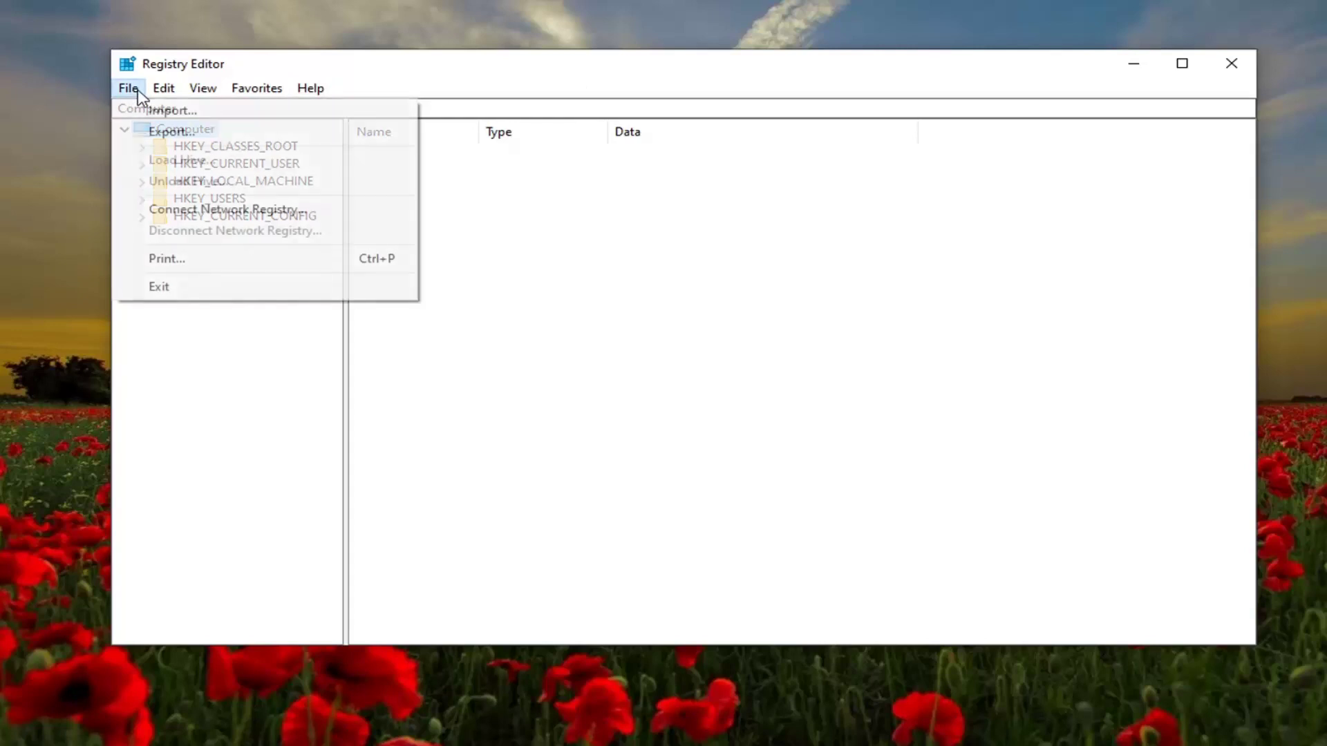
left_click(164, 133)
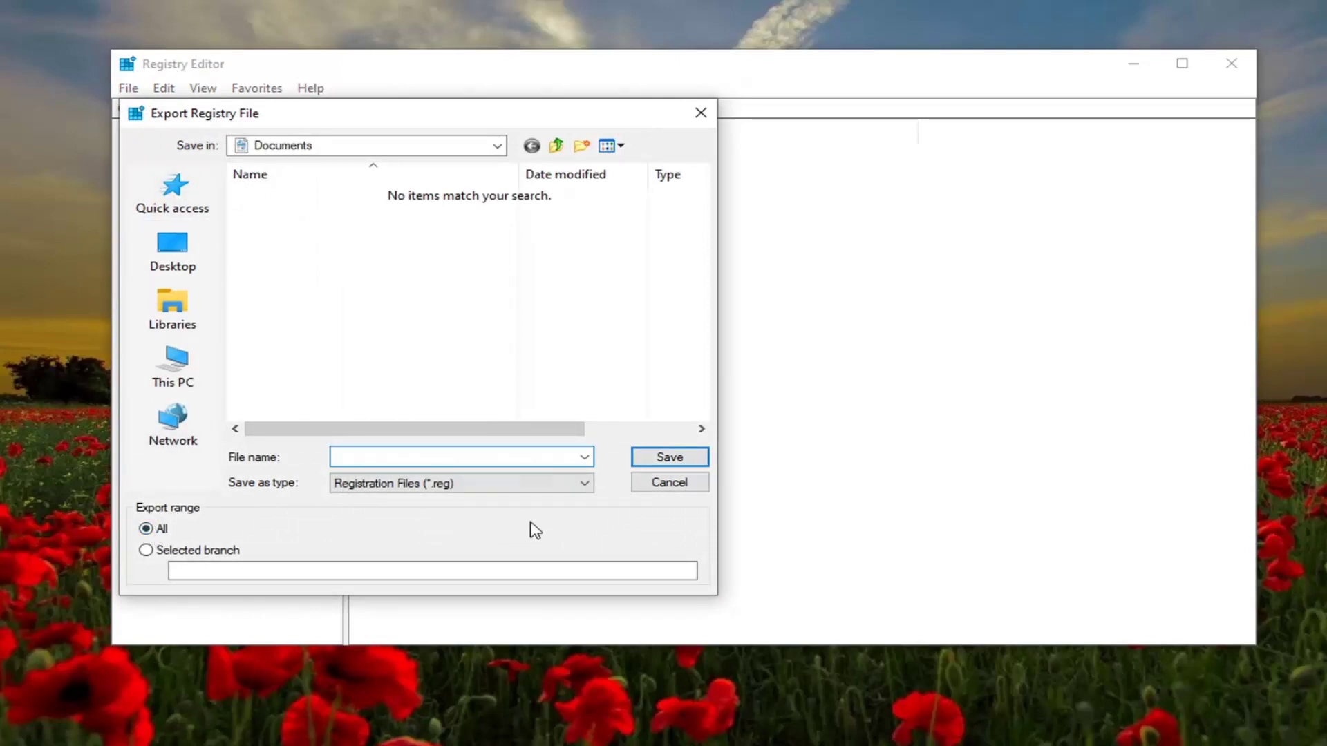
left_click(675, 488)
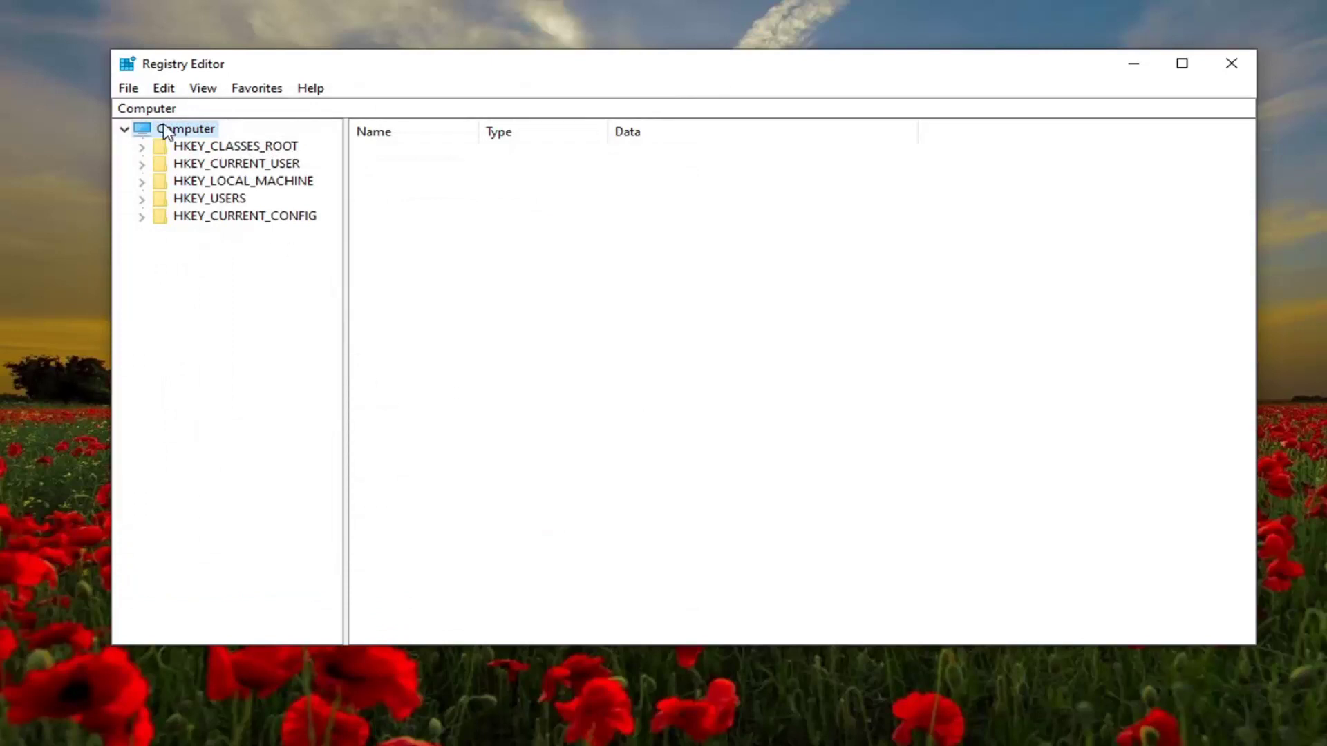
left_click(130, 91)
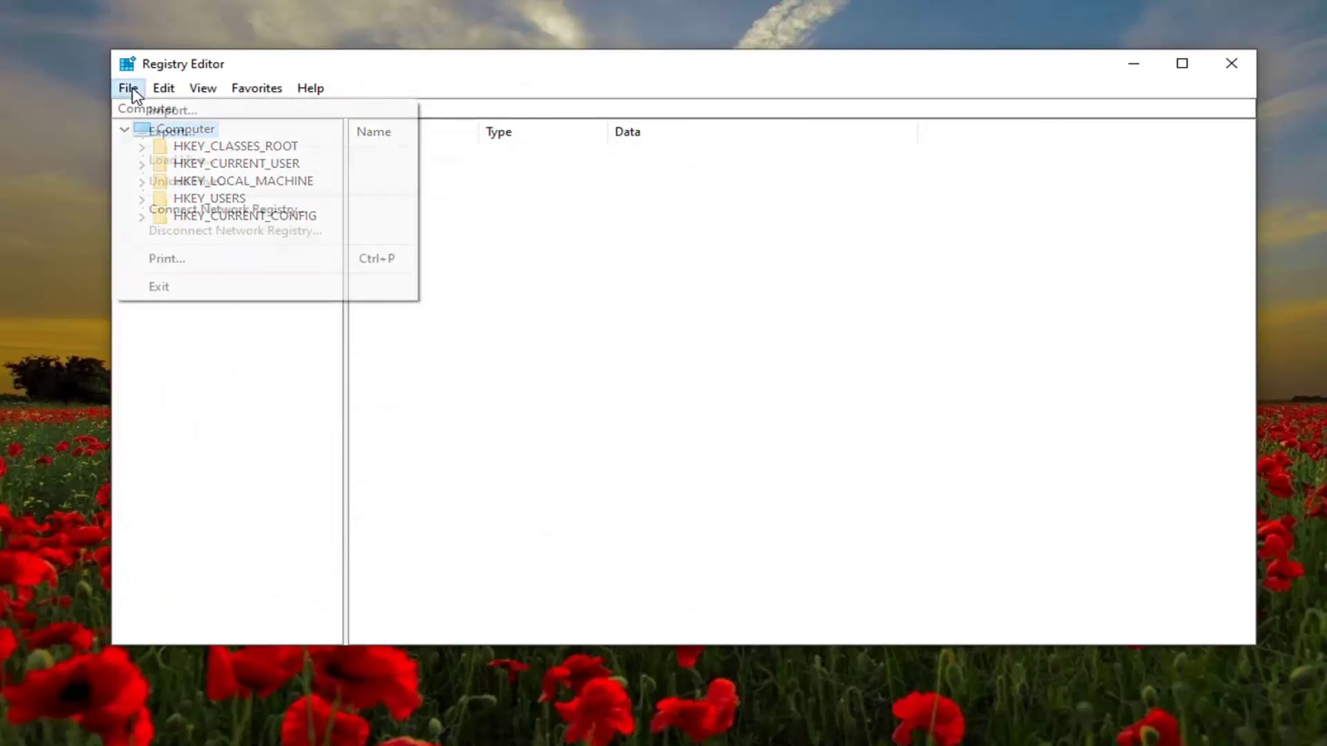
left_click(176, 111)
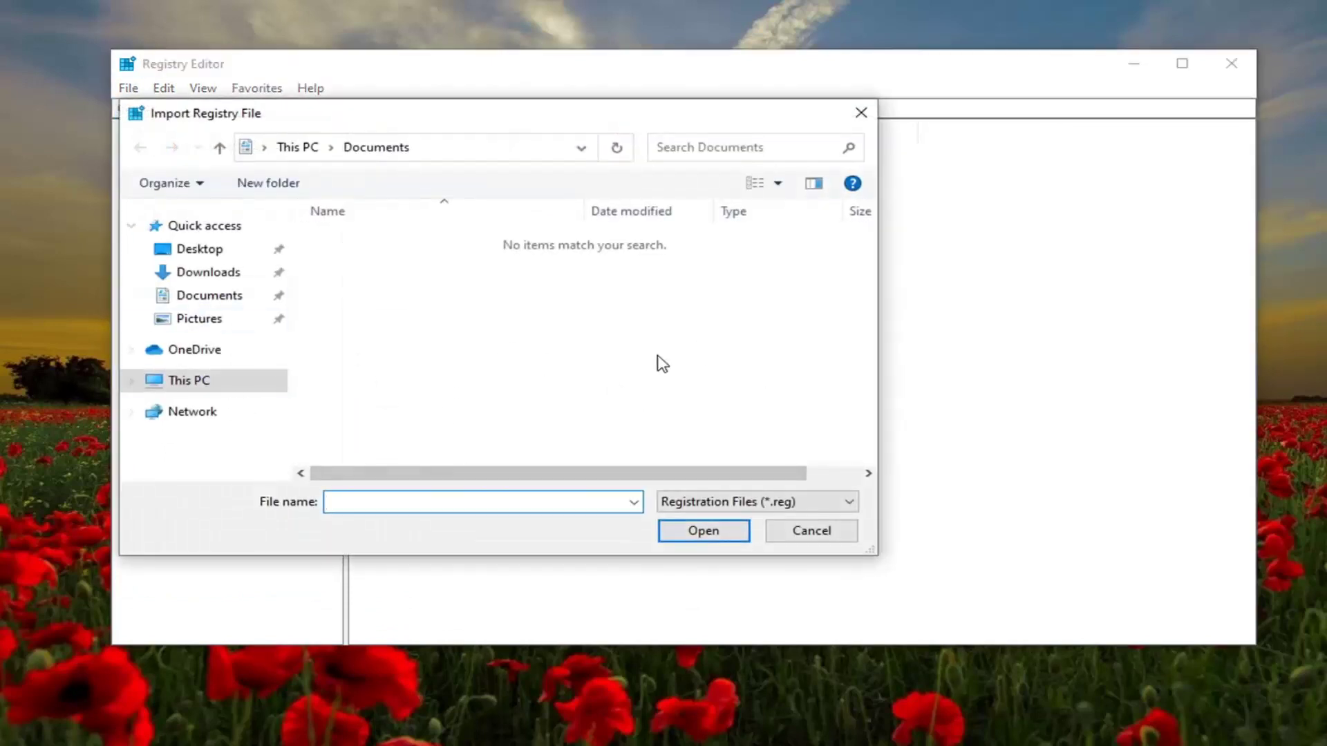
left_click(802, 535)
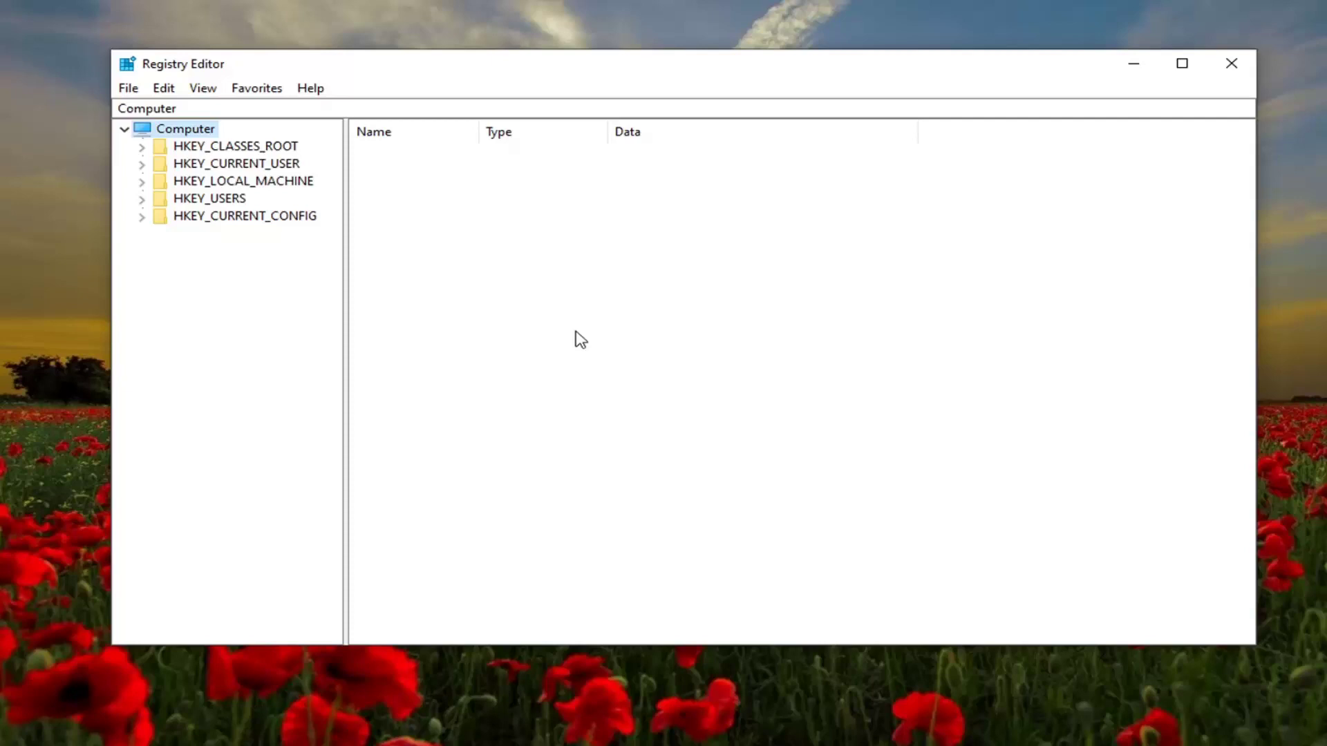
- Open HKEY_CURRENT_USER\SYSTEM\GameConfigStore and widen the Name column to read full value names
left_click(289, 169)
double_click(238, 172)
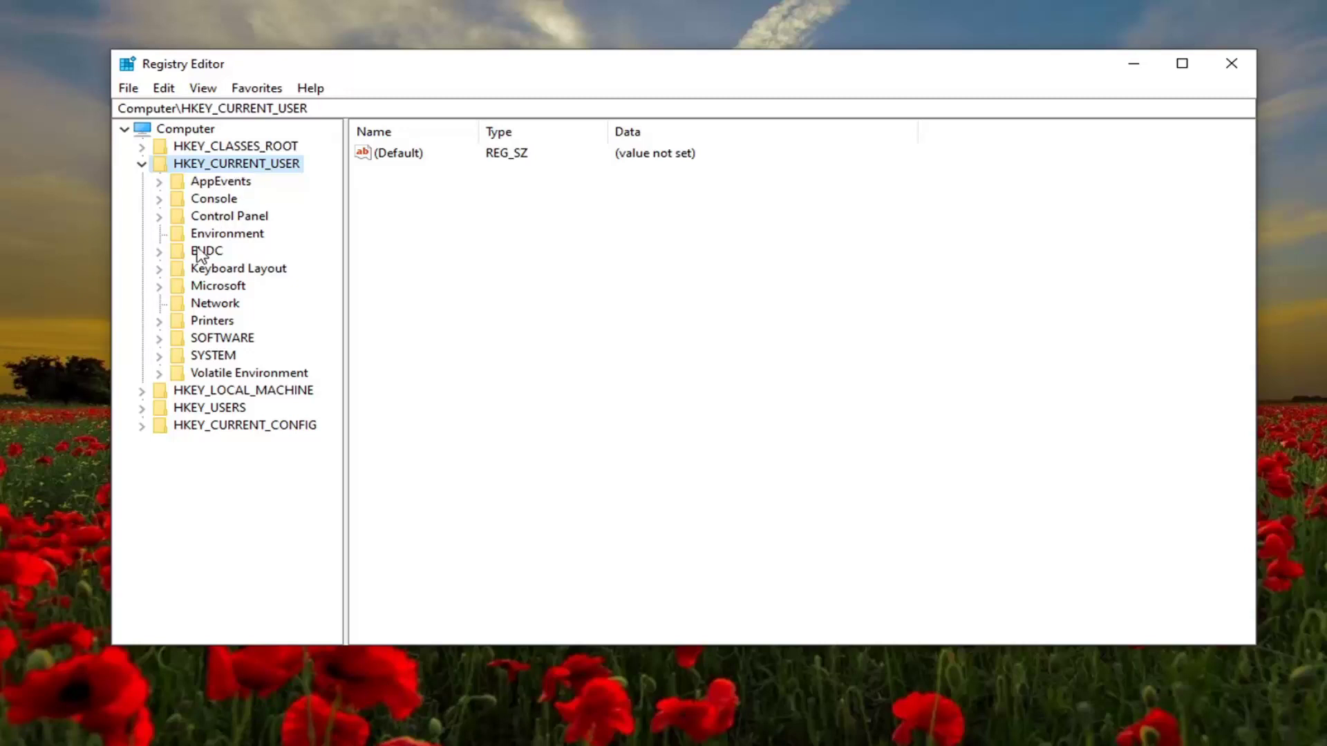
double_click(212, 360)
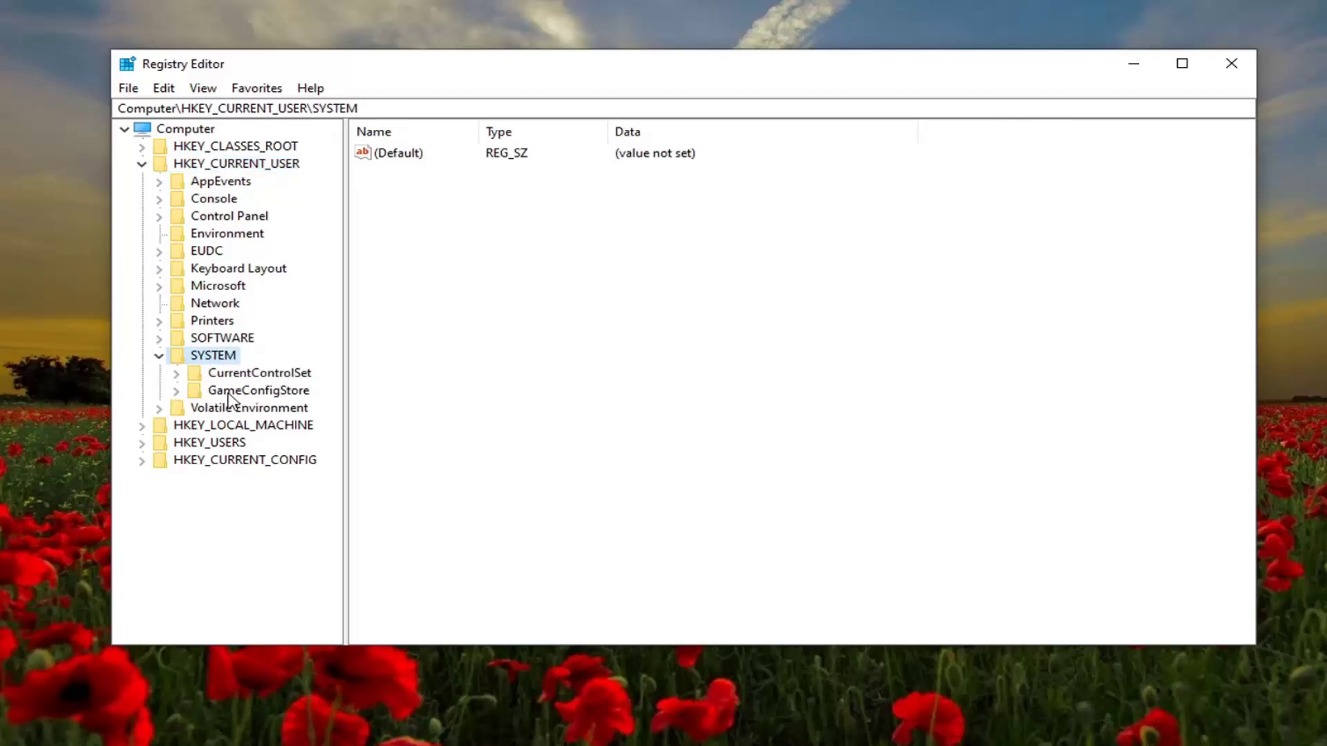
left_click(230, 394)
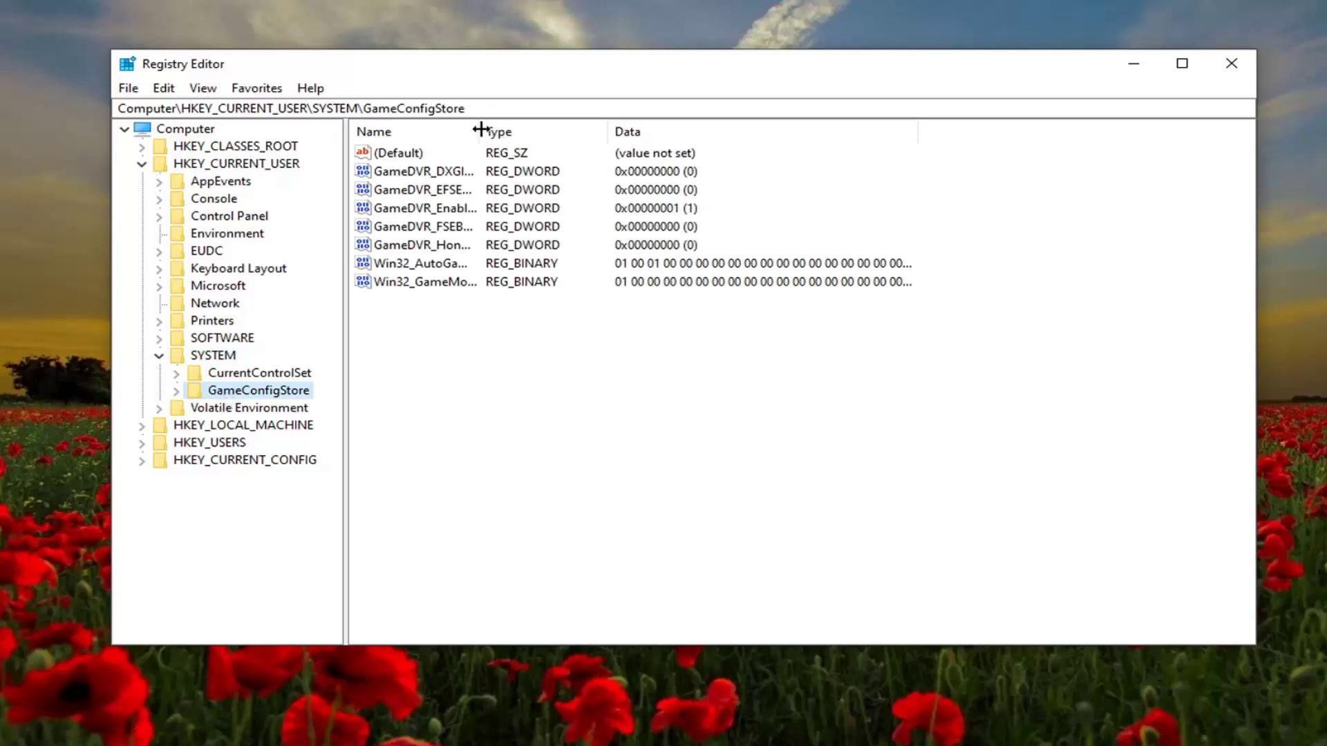
left_click_drag(480, 132, 660, 136)
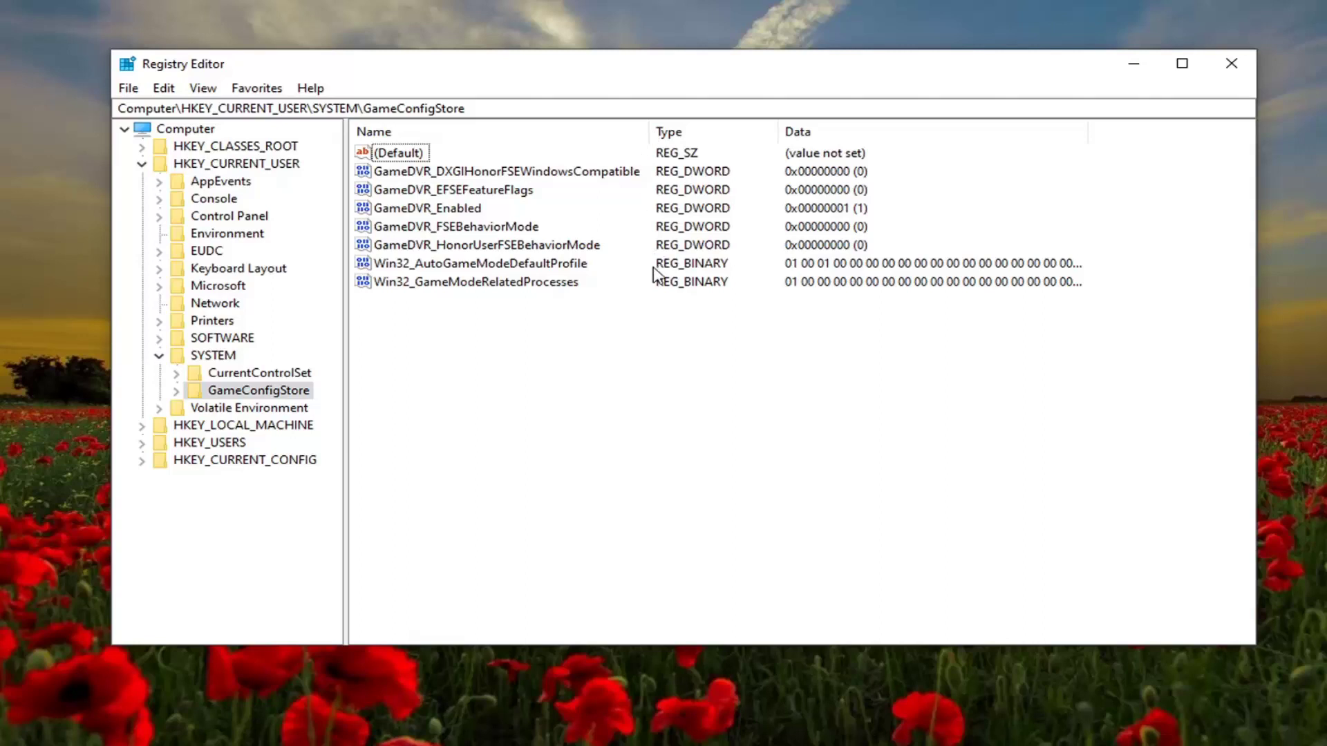
- Set GameDVR_Enabled to 0, then collapse SYSTEM and HKEY_CURRENT_USER
left_click(412, 212)
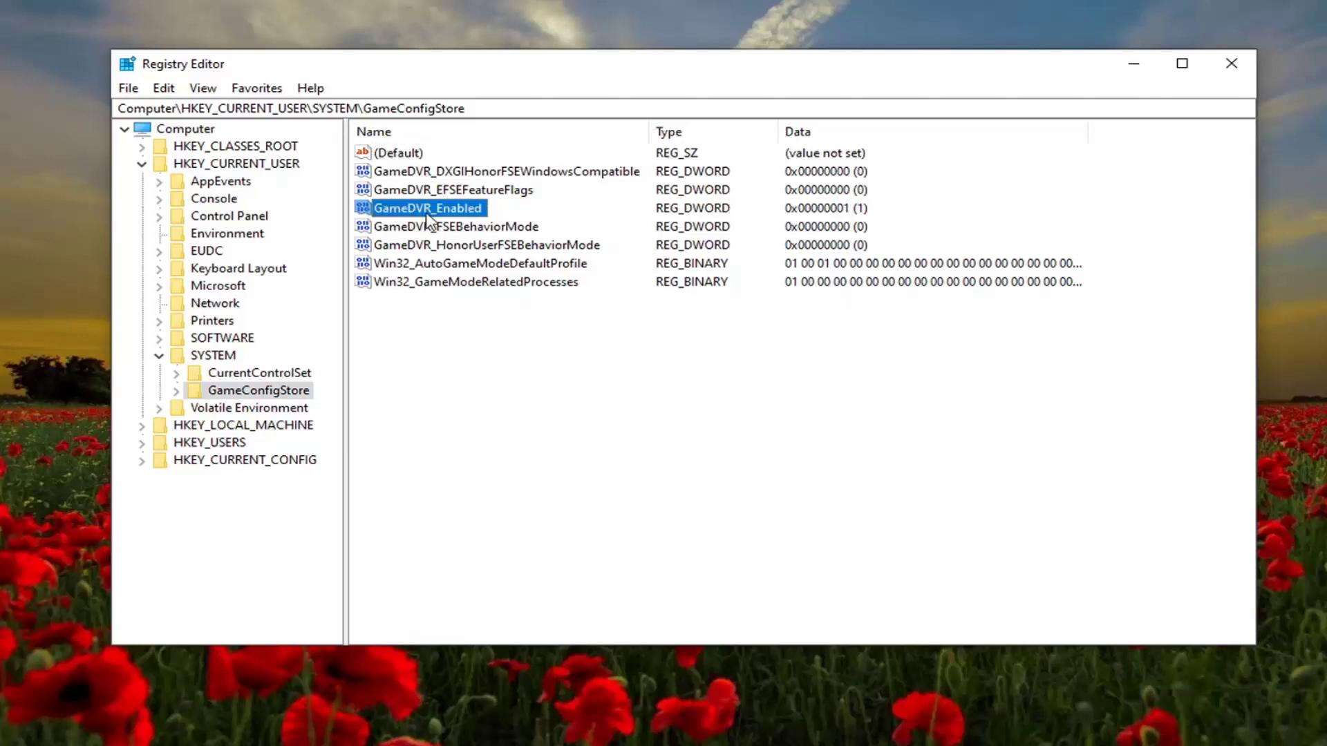
double_click(427, 215)
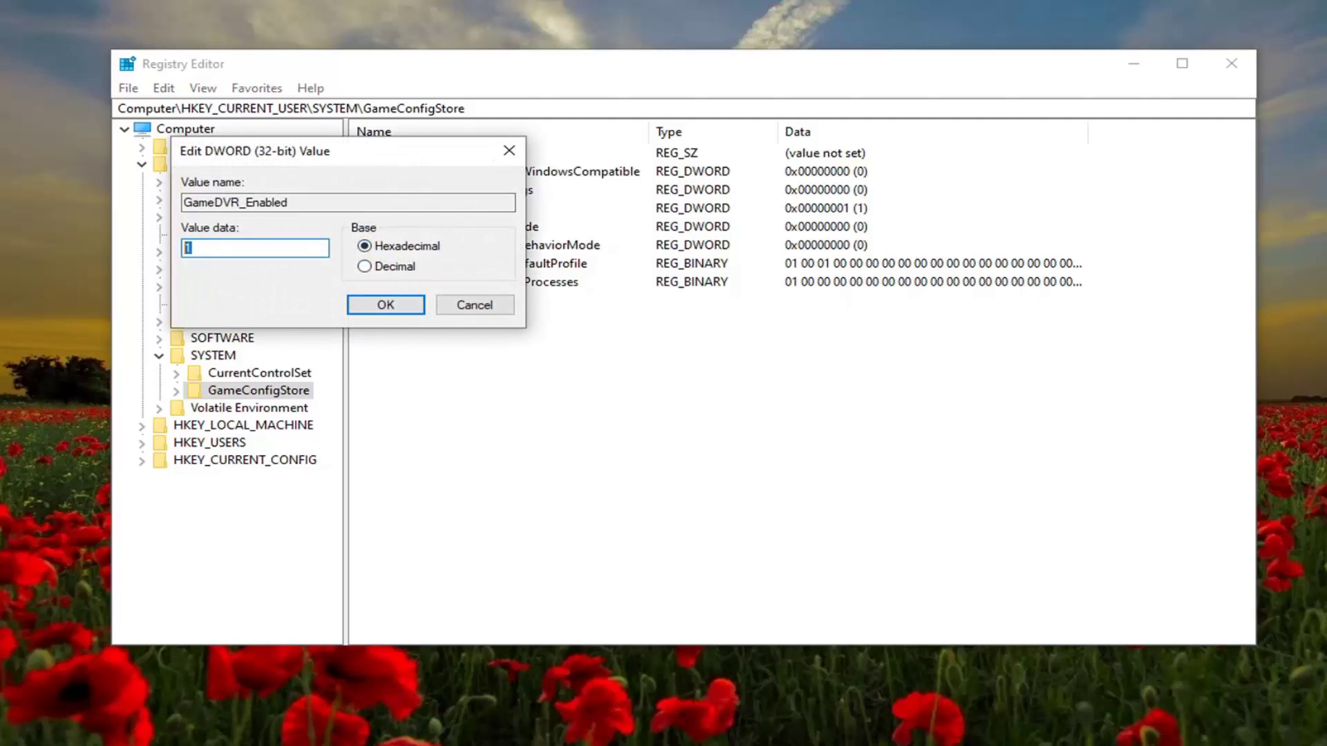
type("0")
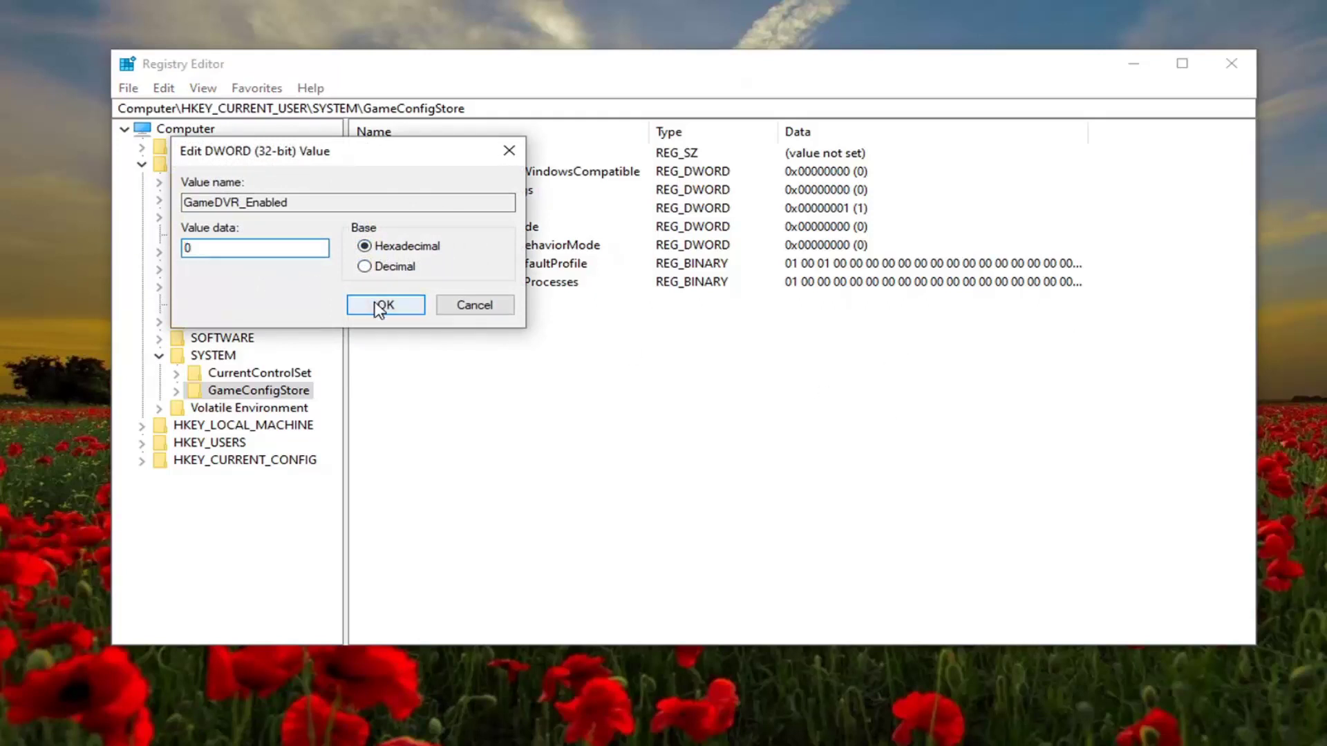
left_click(378, 307)
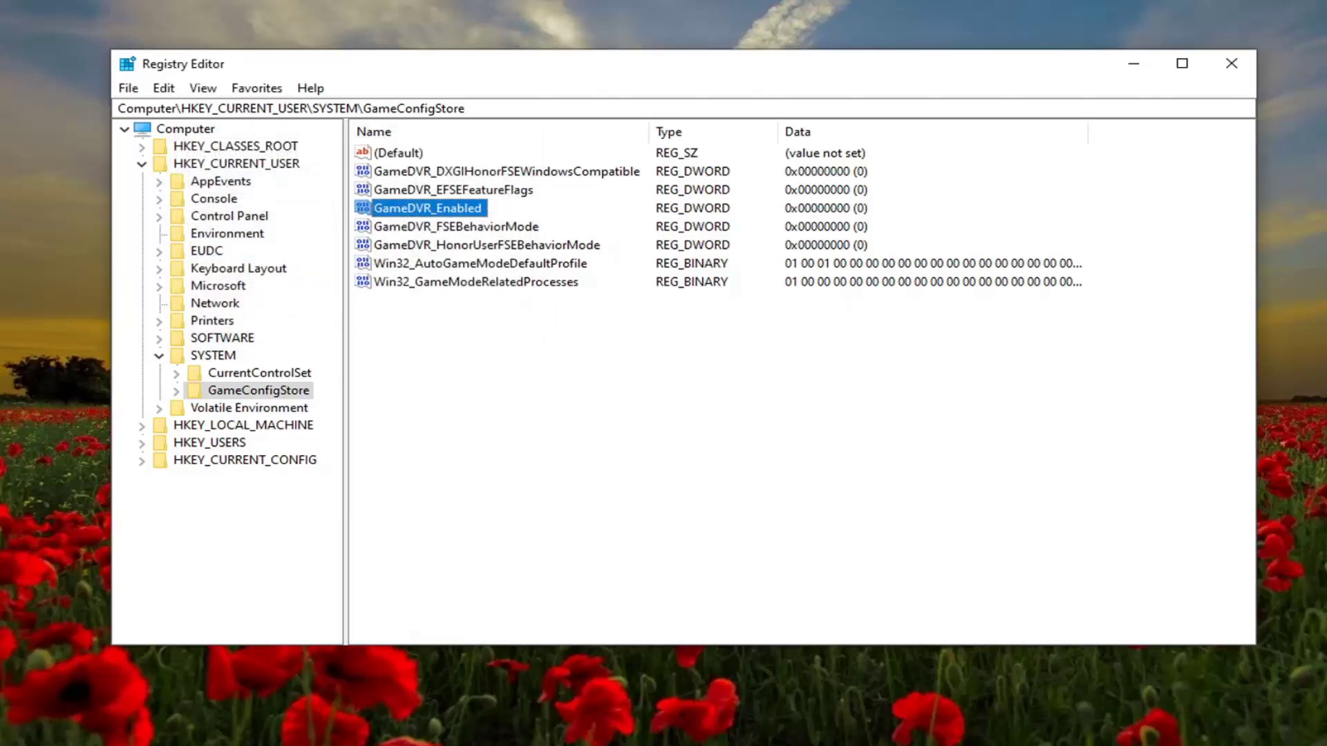
left_click(160, 357)
left_click(140, 166)
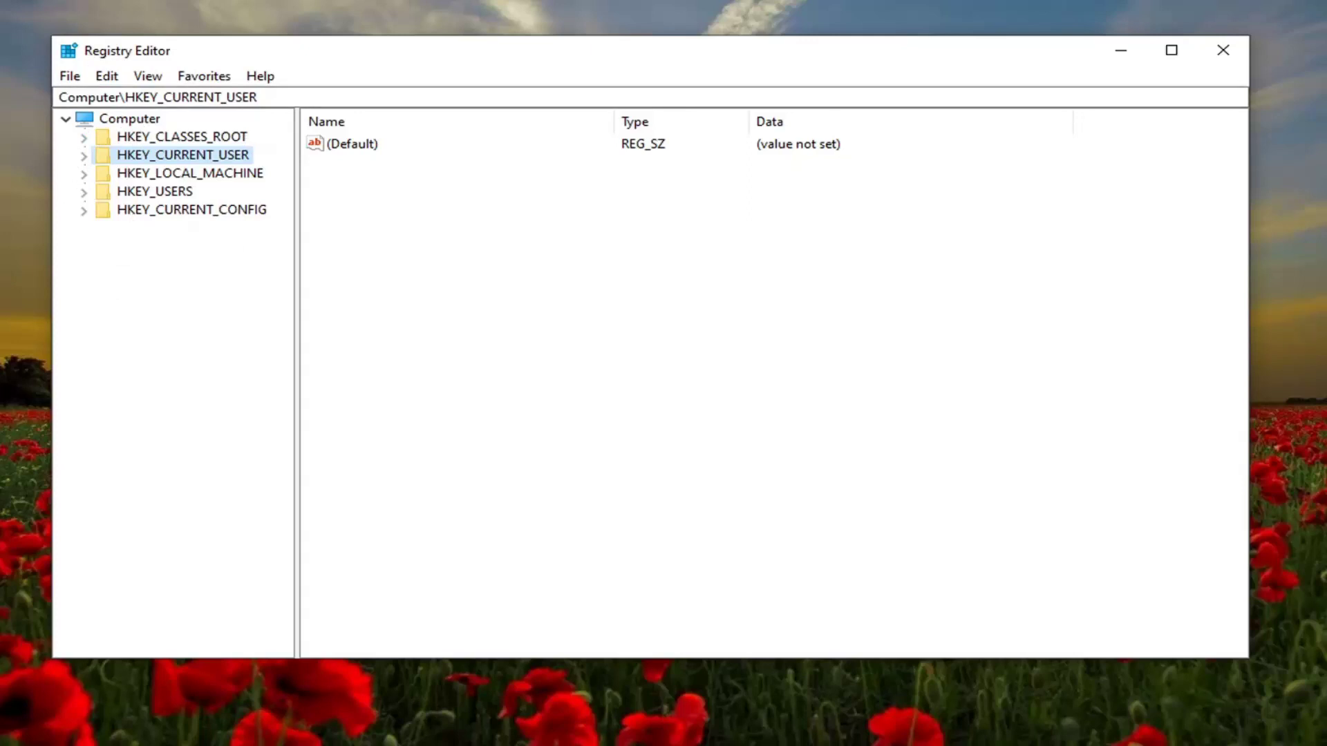
- Expand HKEY_LOCAL_MACHINE\SOFTWARE\Microsoft and widen the key tree pane
left_click(212, 176)
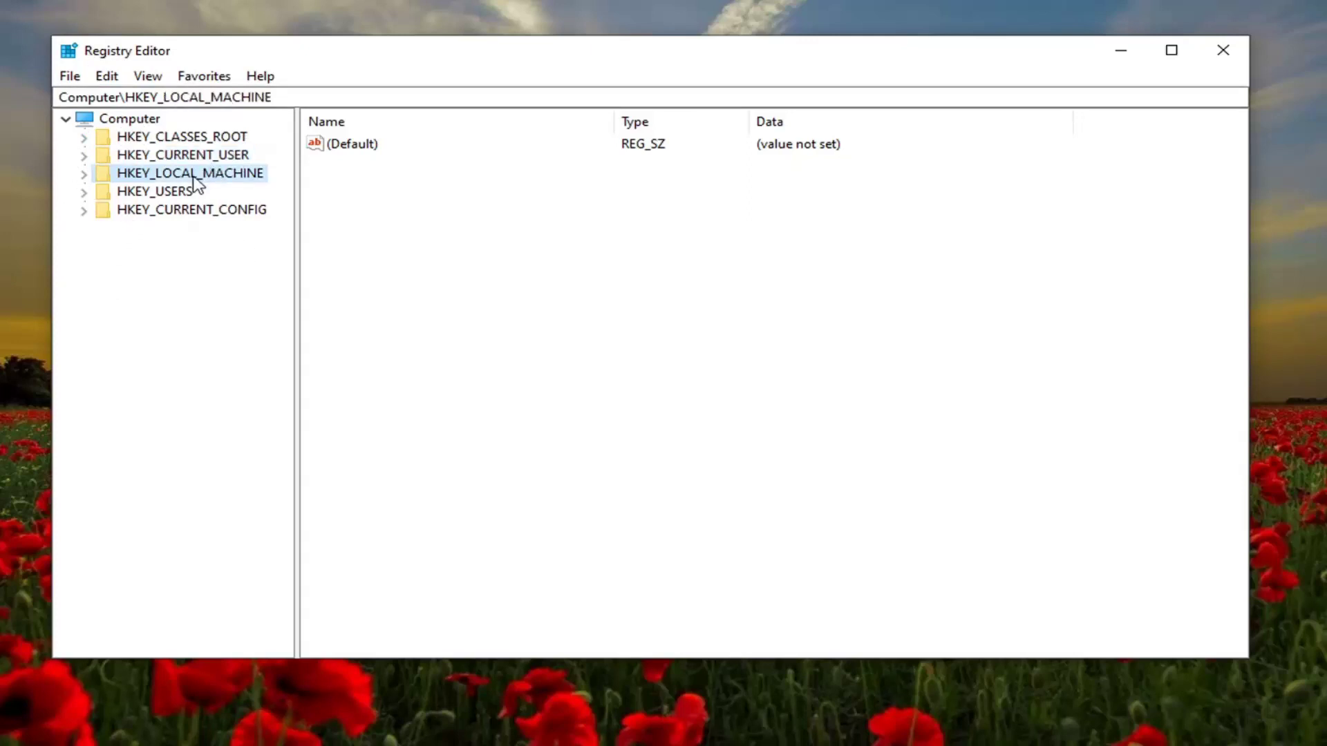
double_click(207, 176)
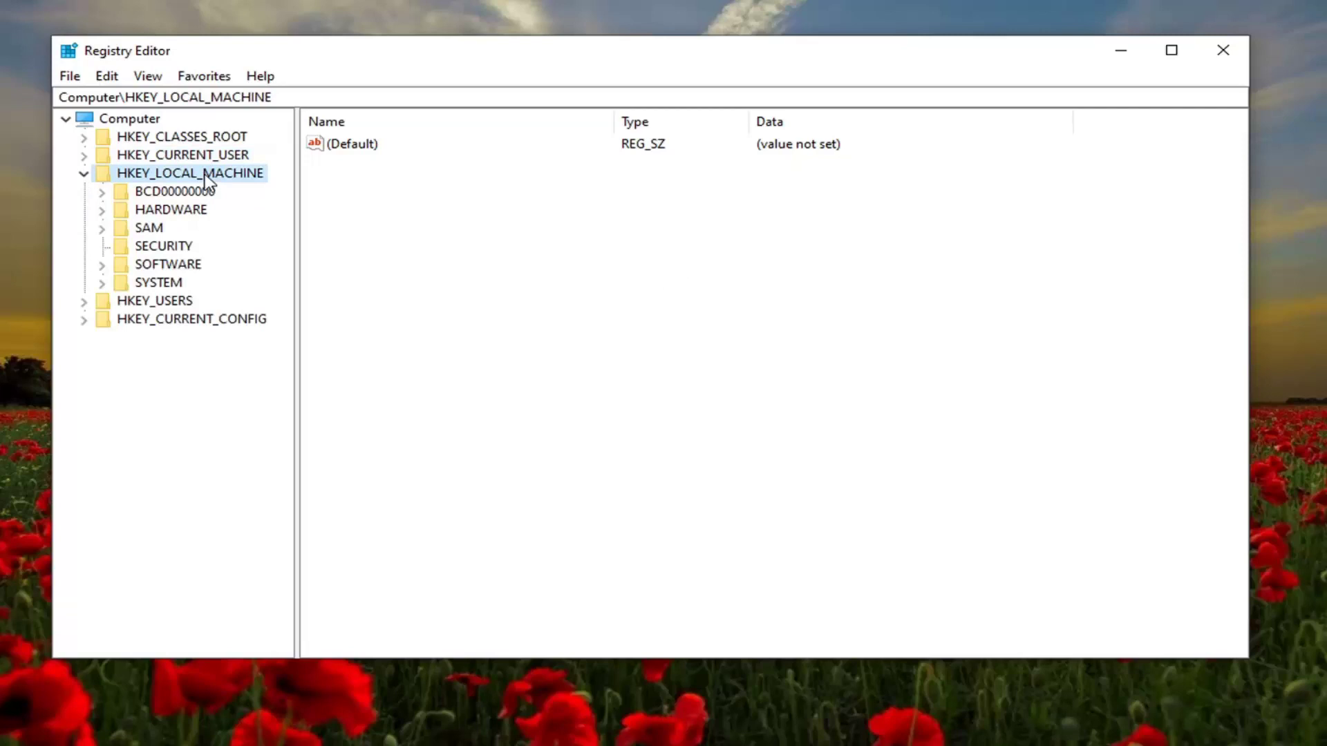
double_click(160, 265)
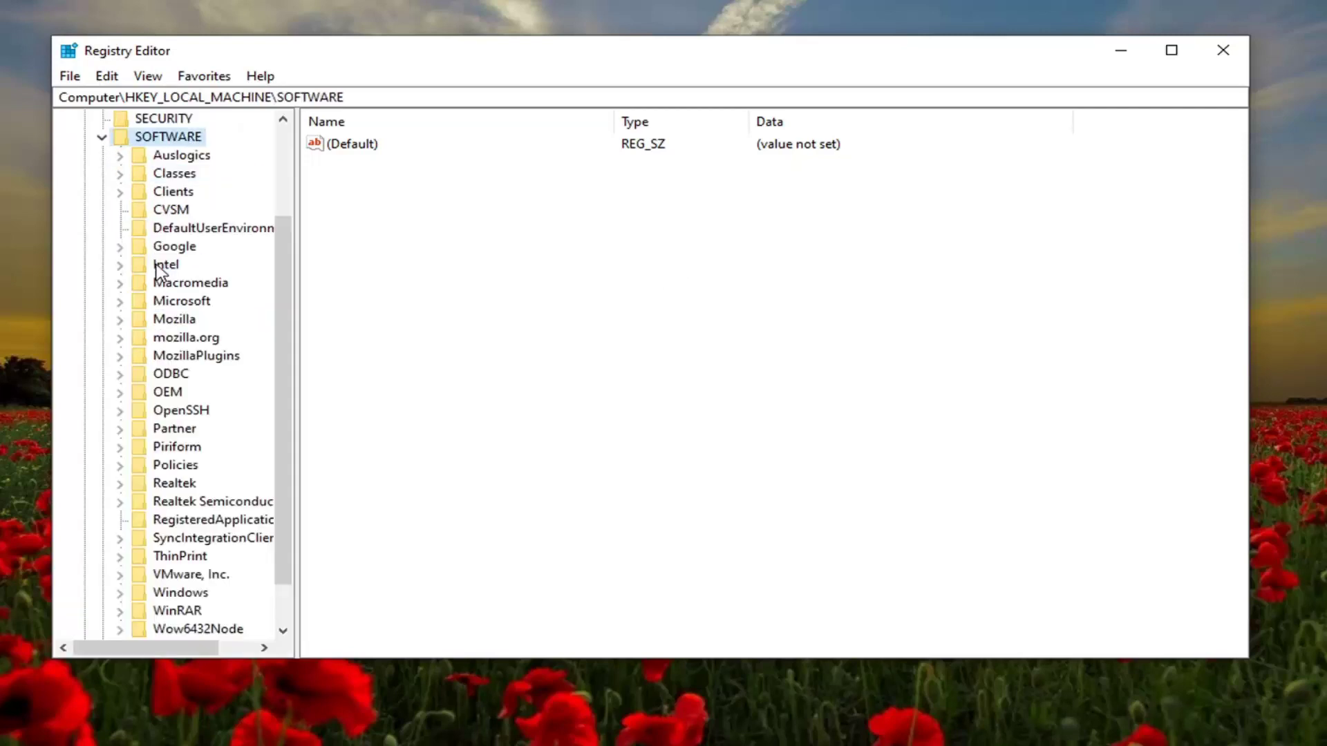
left_click(164, 309)
double_click(166, 309)
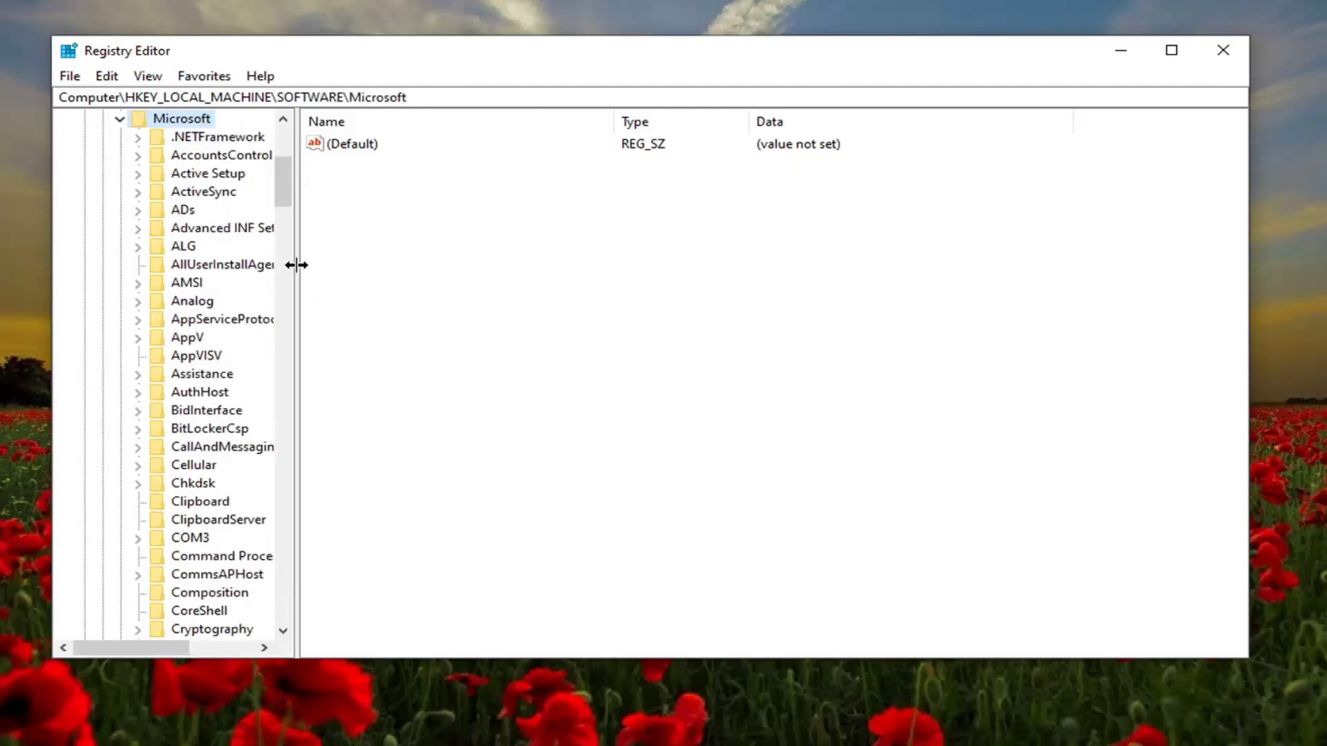
left_click_drag(292, 263, 430, 264)
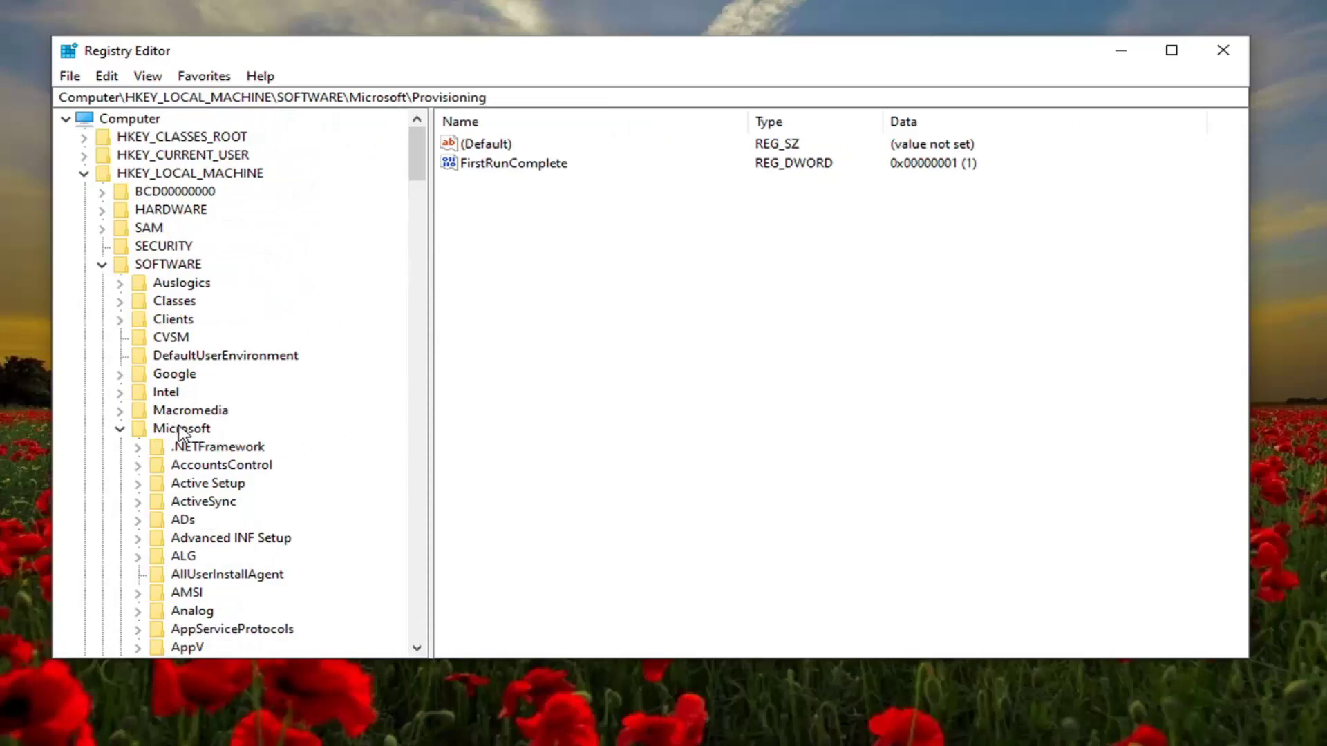
scroll(197, 445, "down", 5)
scroll(214, 468, "down", 12)
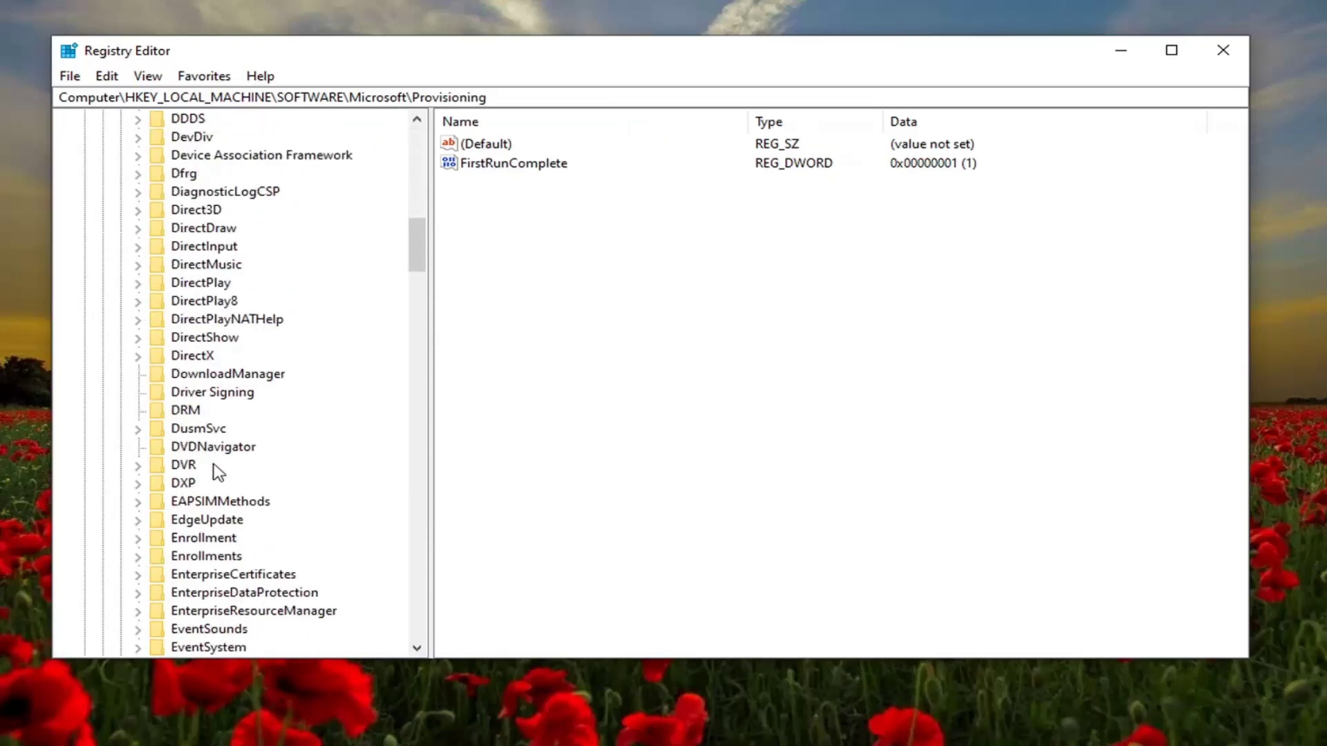
scroll(215, 469, "down", 9)
scroll(213, 468, "down", 8)
scroll(212, 472, "down", 7)
scroll(211, 474, "down", 7)
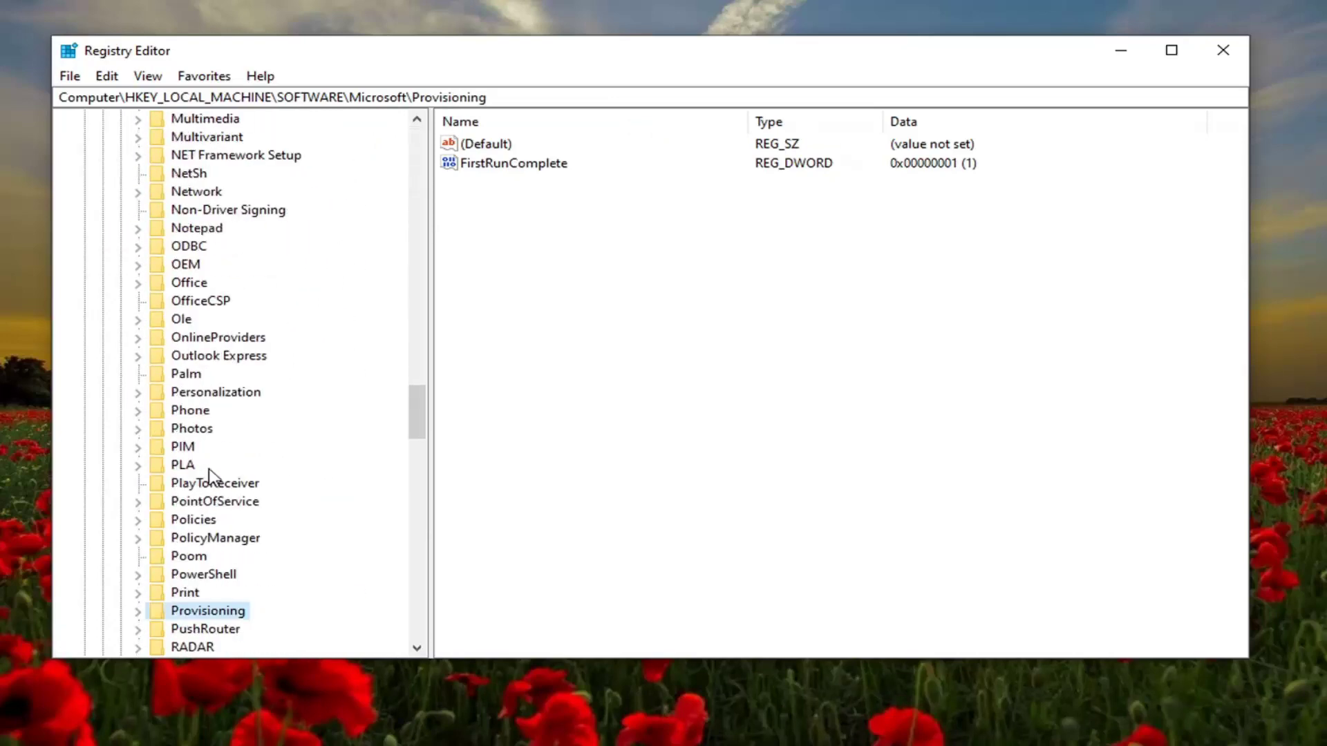
scroll(218, 464, "down", 3)
- Expand PolicyManager\default\ApplicationManagement and select the AllowGameDVR key
left_click(218, 375)
double_click(218, 376)
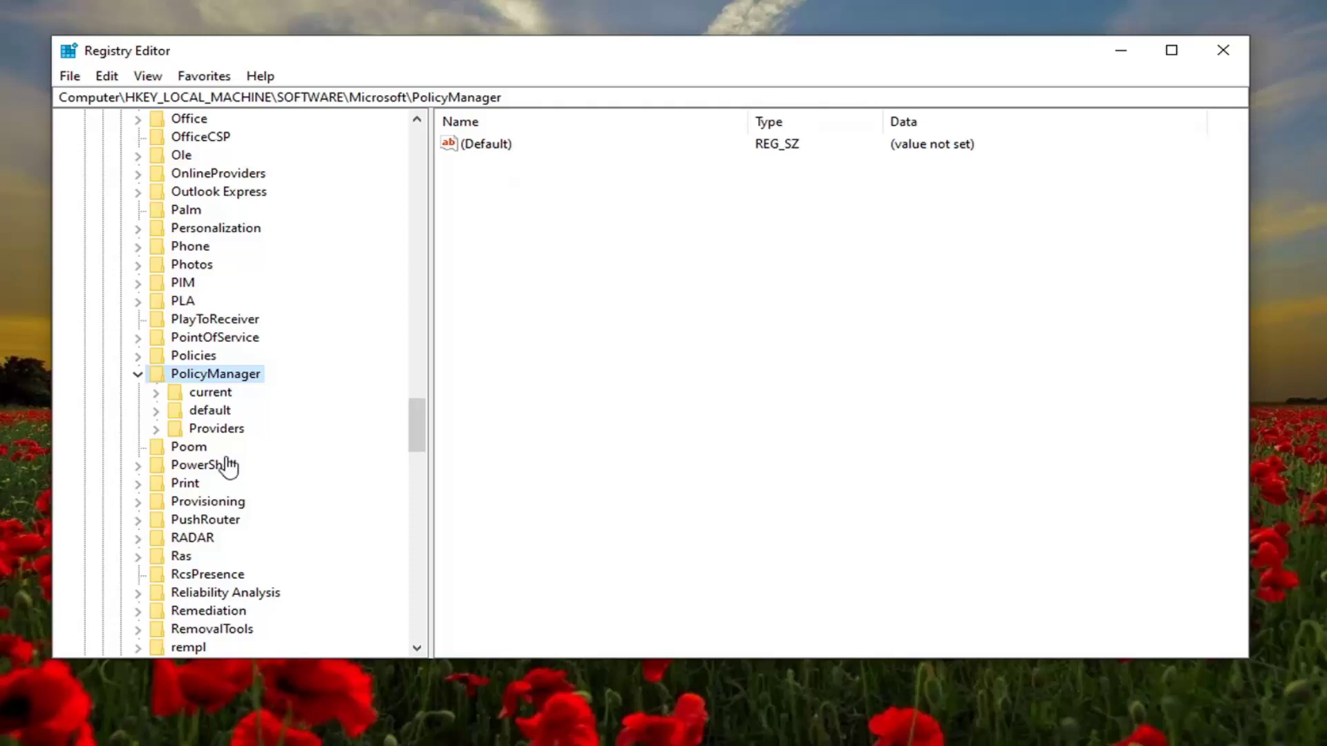
double_click(210, 410)
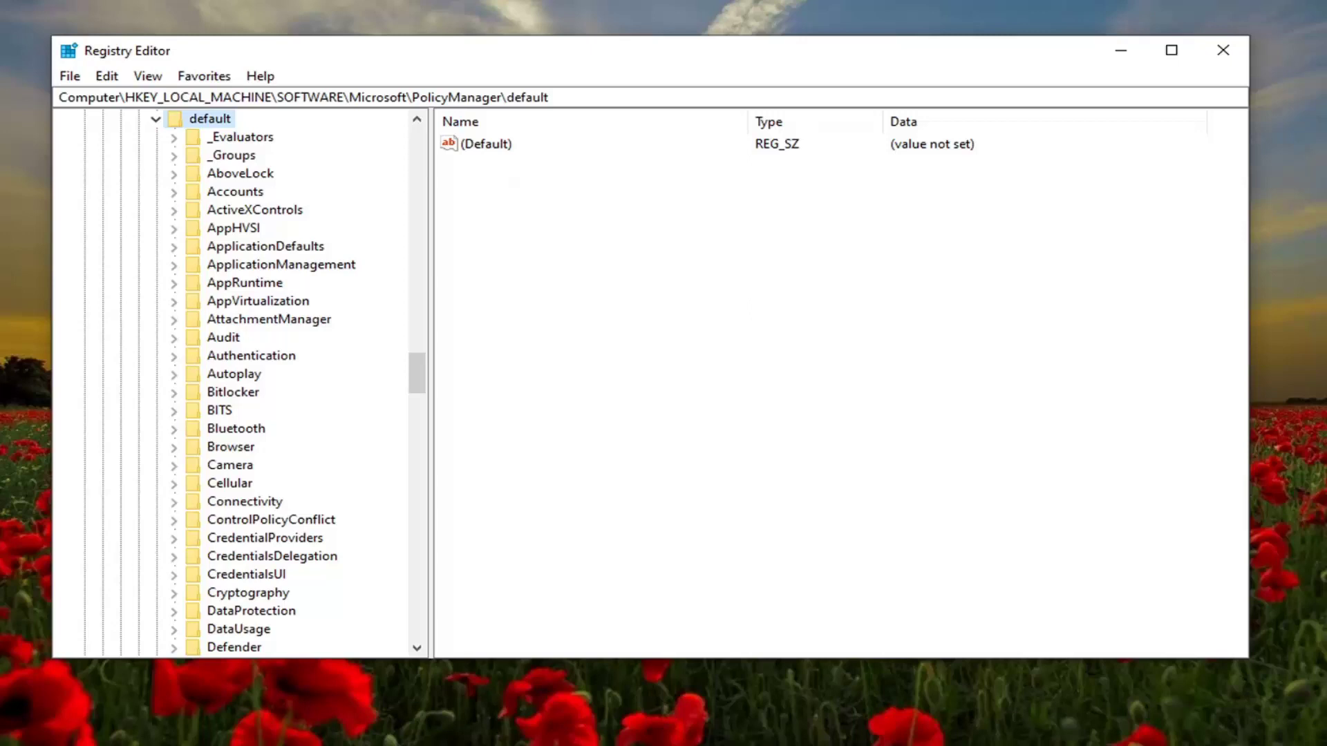
double_click(267, 266)
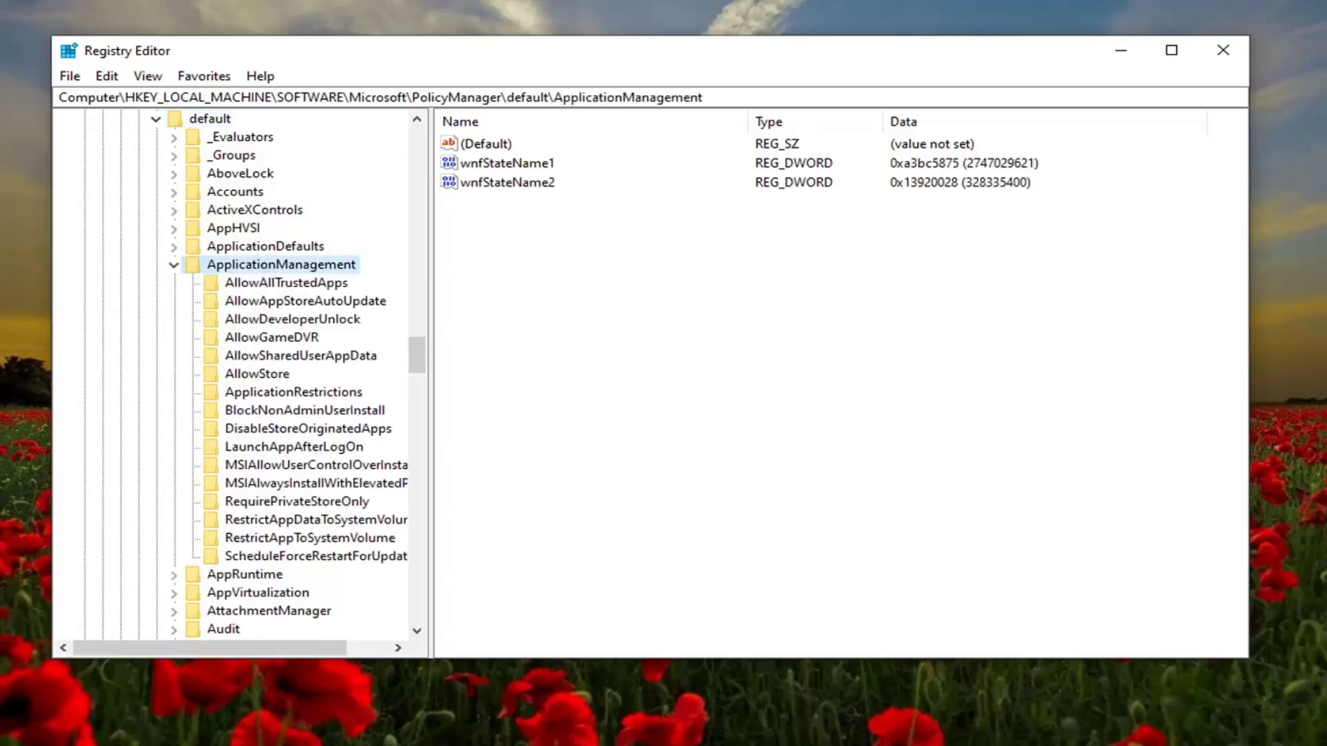
left_click(272, 339)
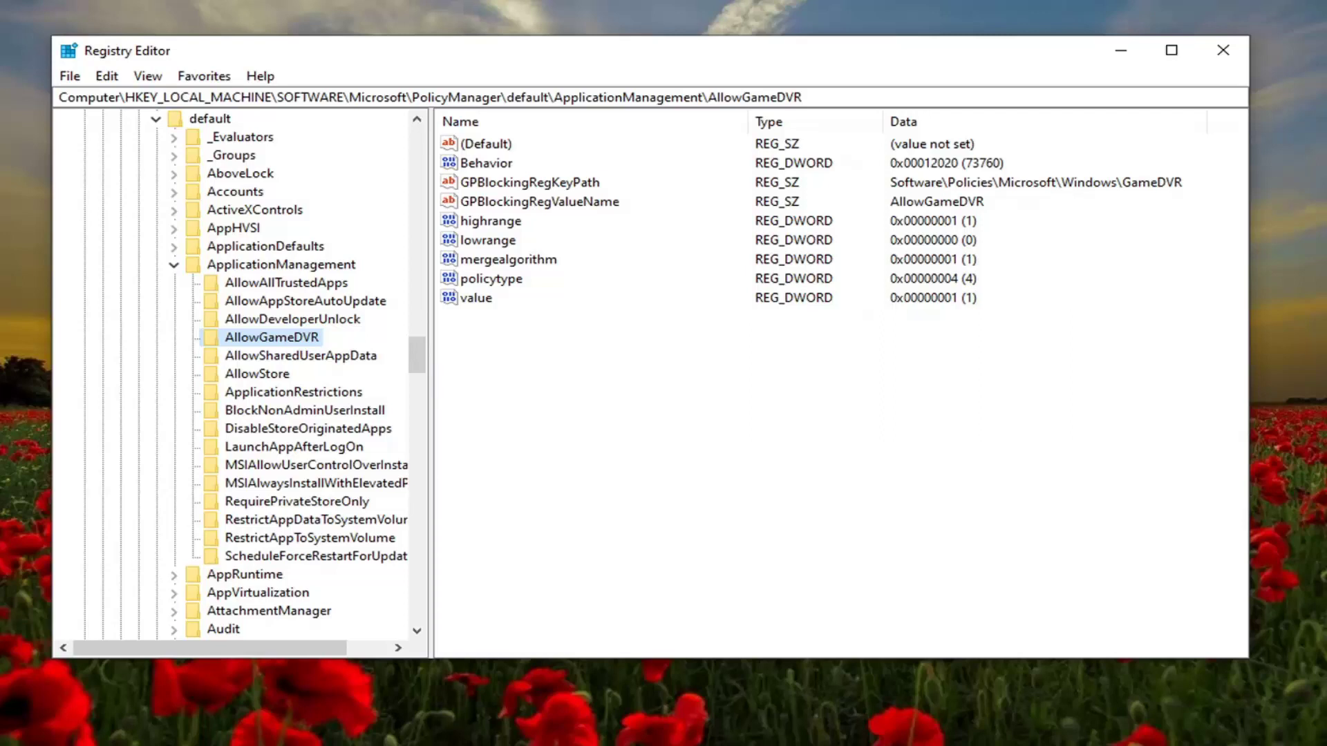
- Change the AllowGameDVR 'value' DWORD from 1 to 0
double_click(474, 300)
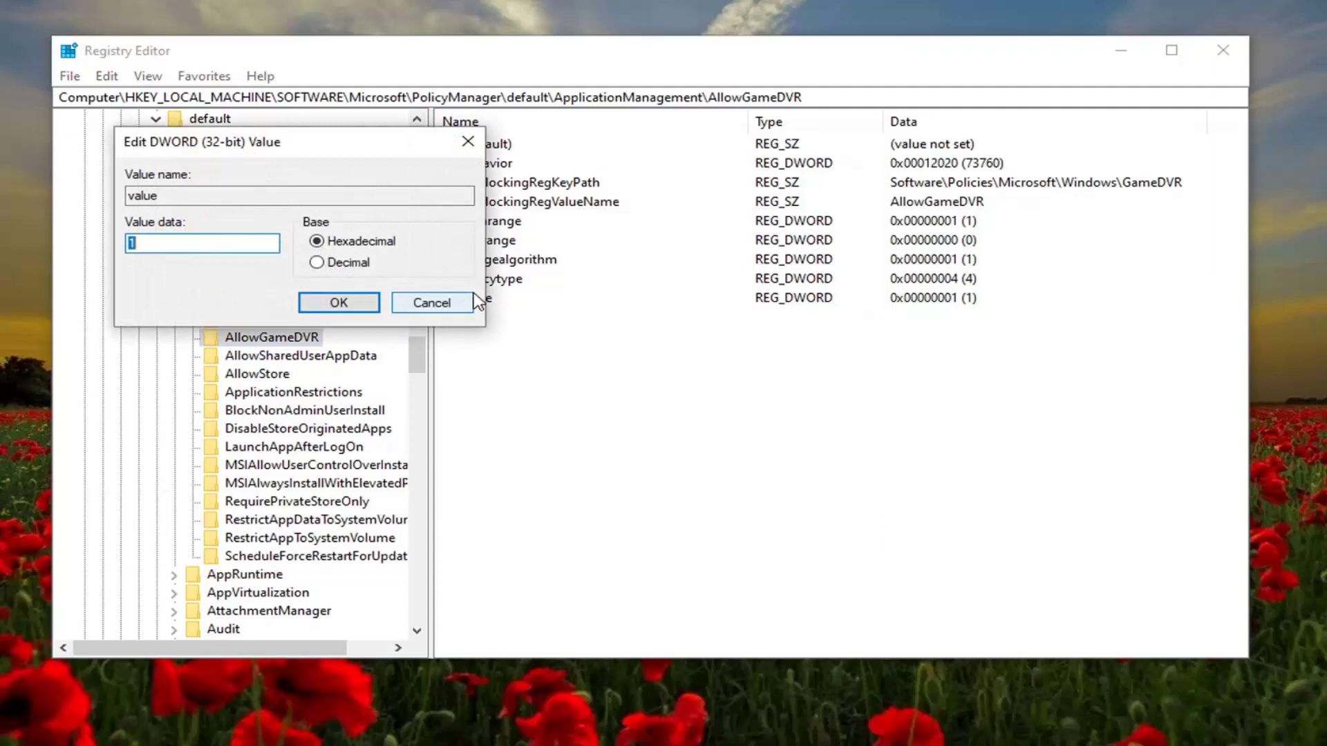
left_click_drag(270, 137, 660, 183)
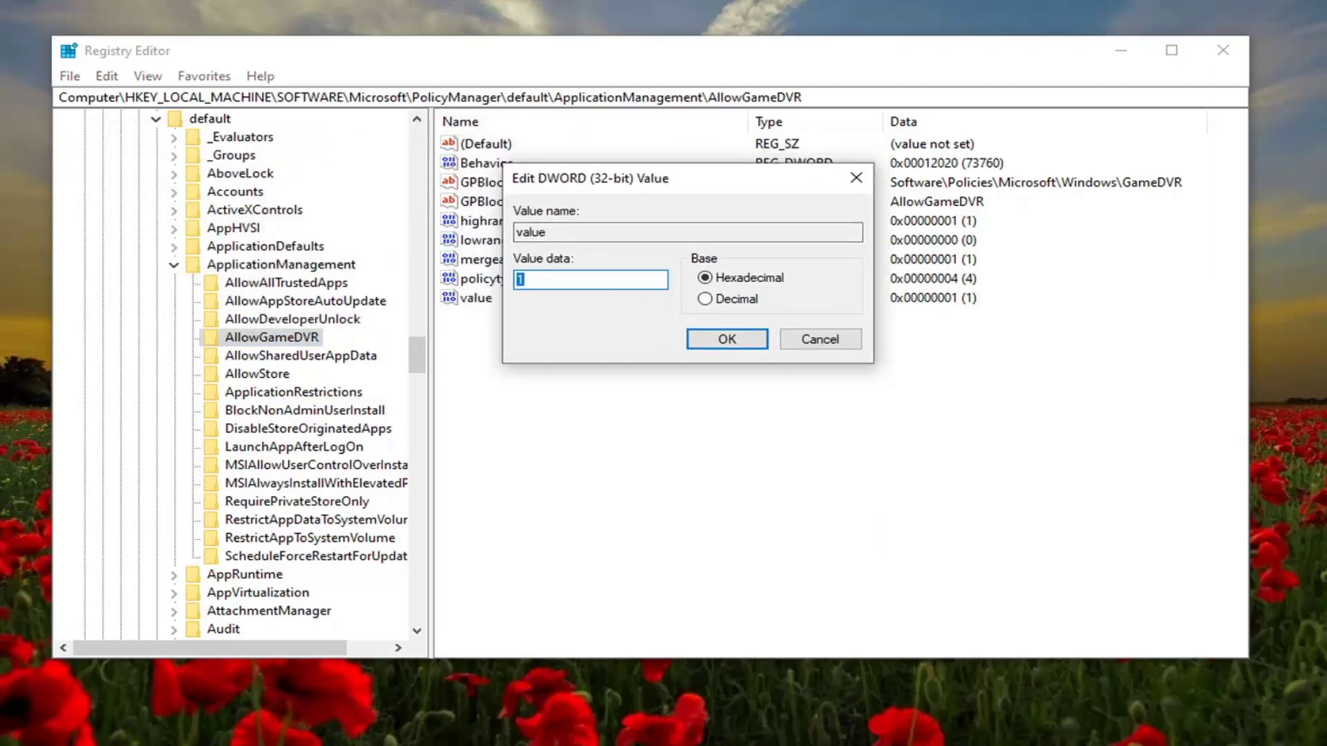
type("0")
left_click(731, 341)
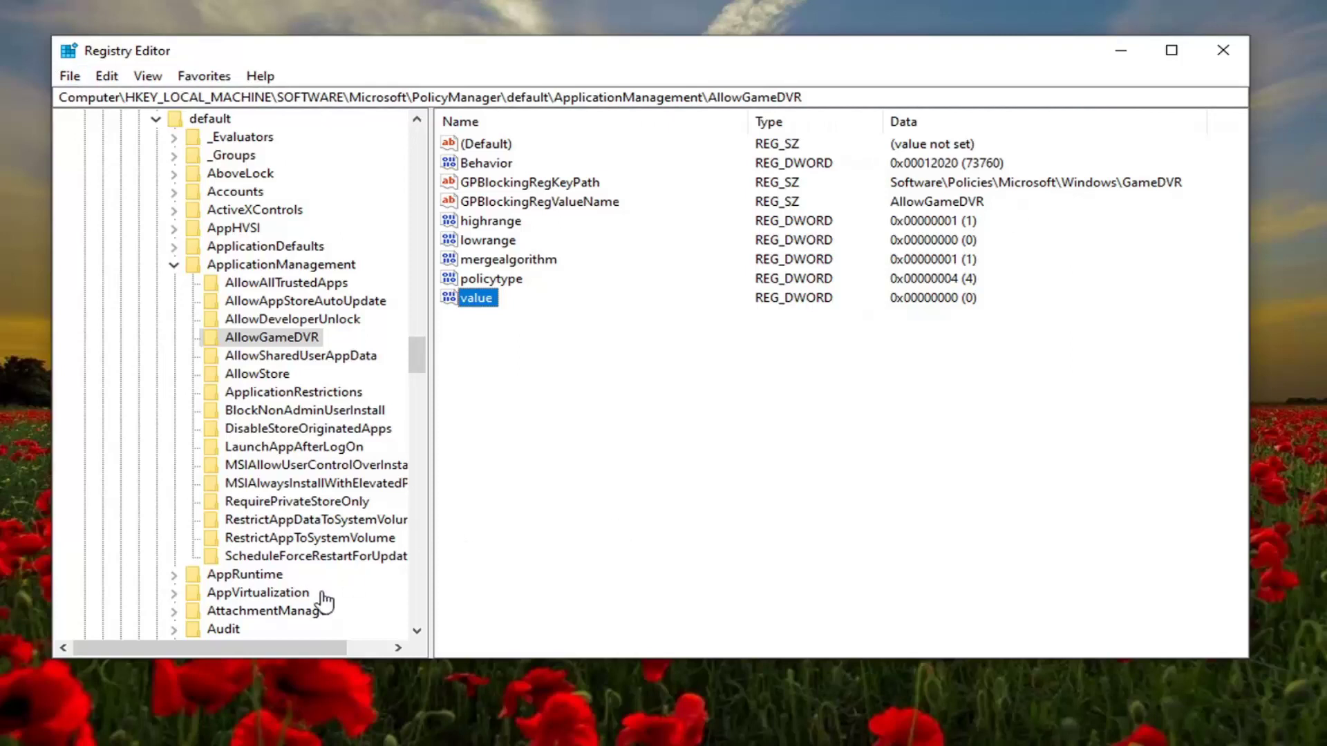
- Collapse the HKEY_LOCAL_MACHINE tree back to Computer and close Registry Editor
left_click(174, 265)
scroll(161, 307, "up", 2)
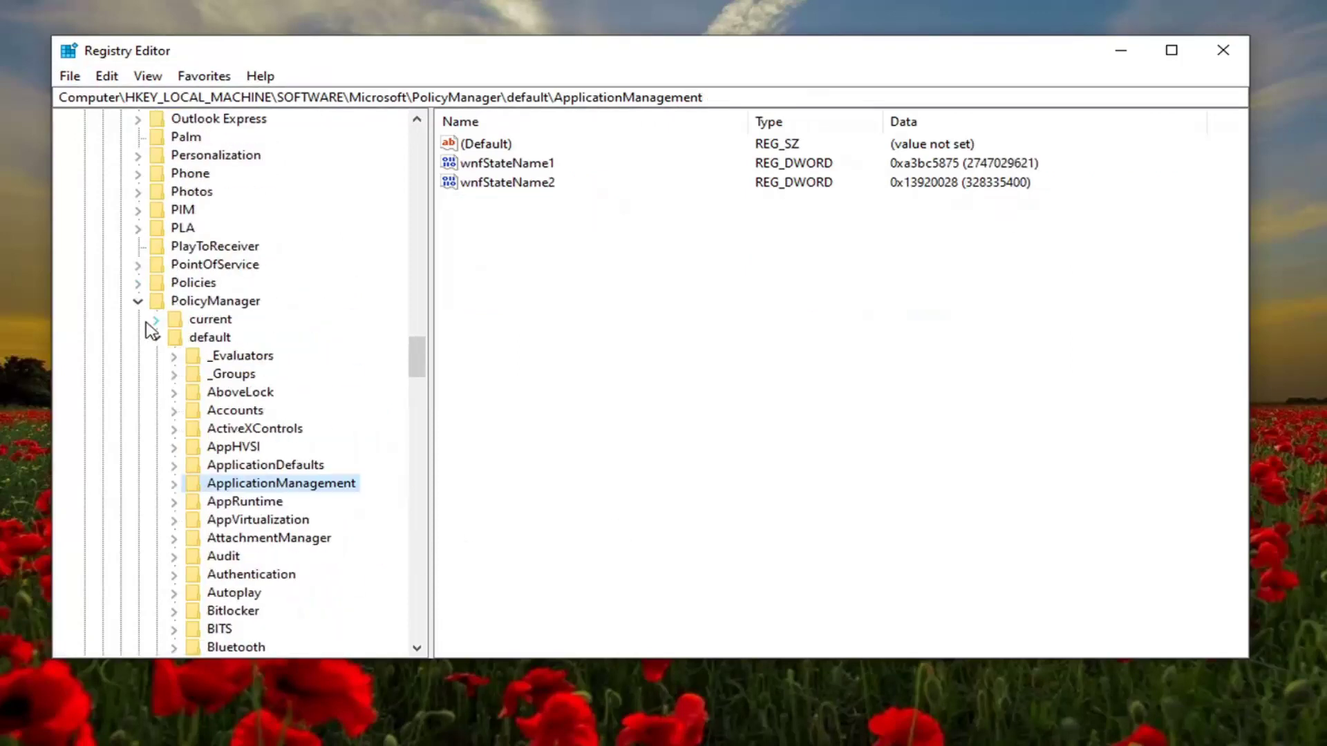
left_click(155, 336)
left_click(137, 301)
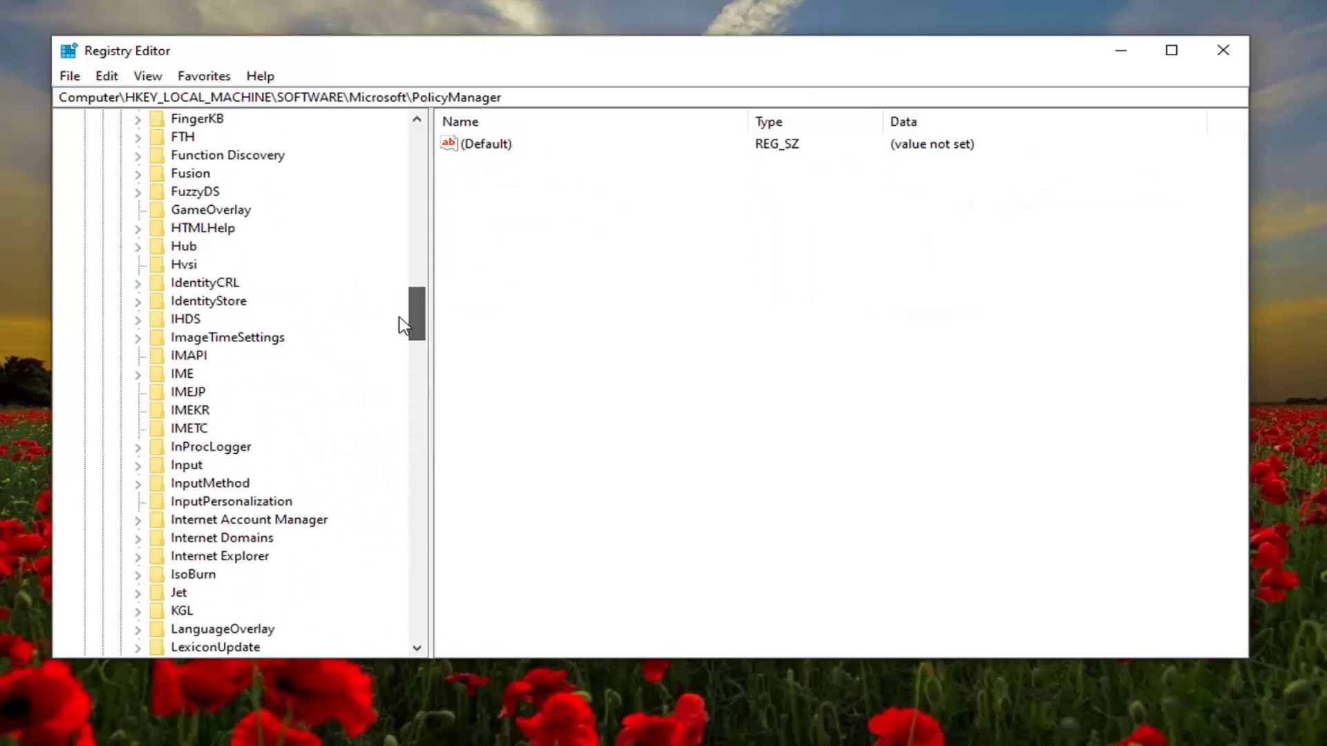
left_click_drag(426, 456, 407, 155)
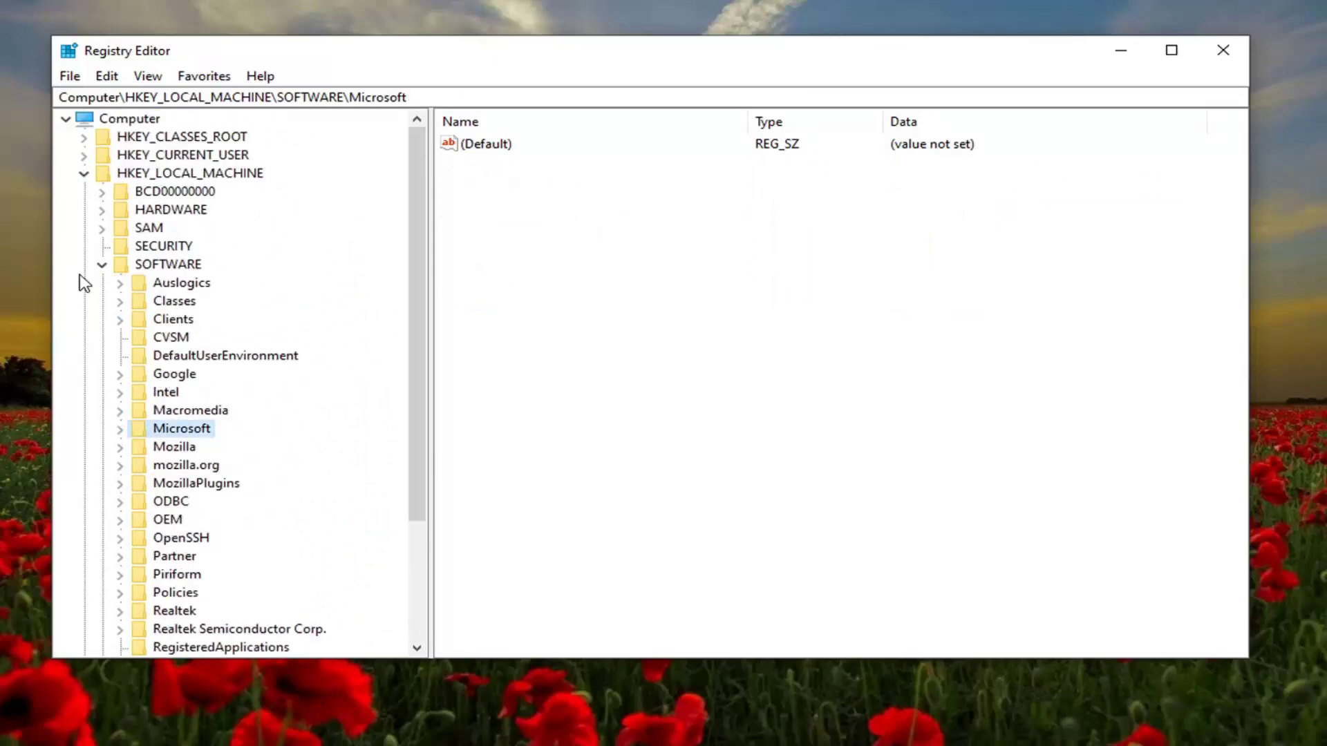
left_click(101, 264)
left_click(83, 172)
left_click(116, 122)
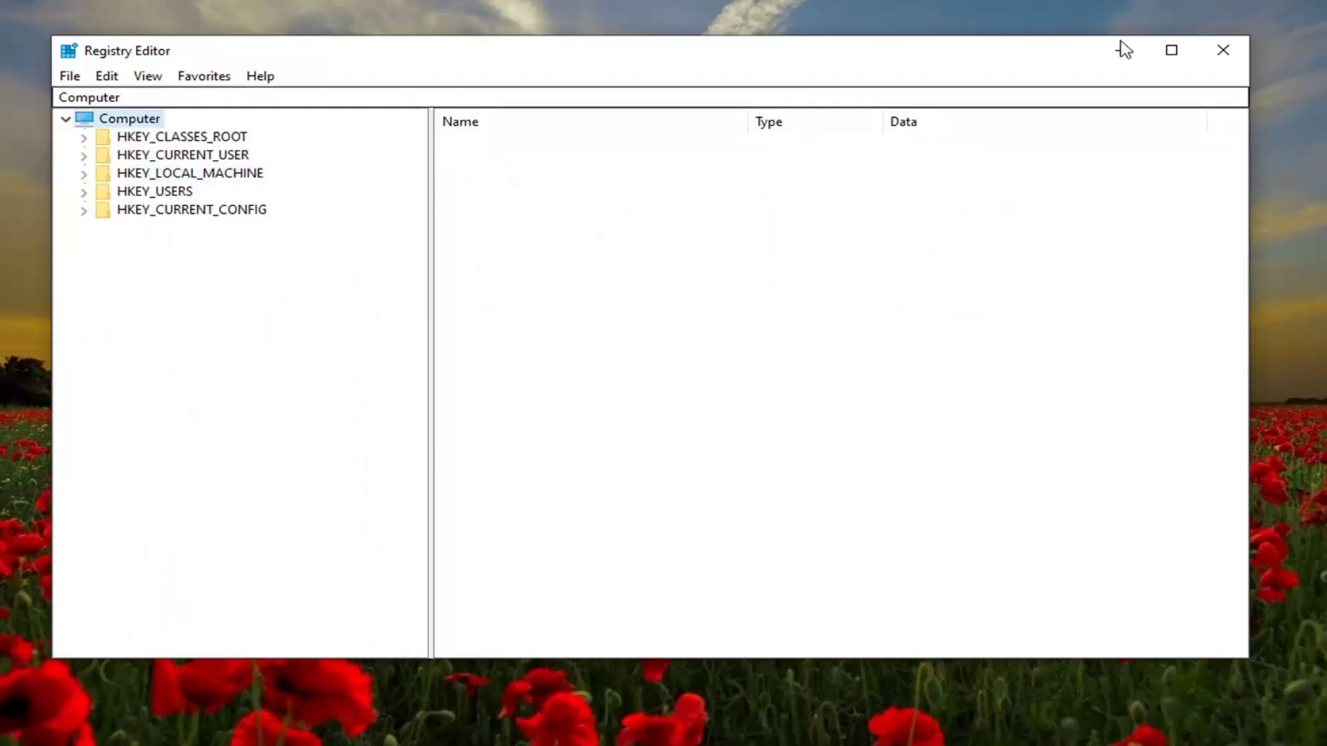
left_click(1219, 49)
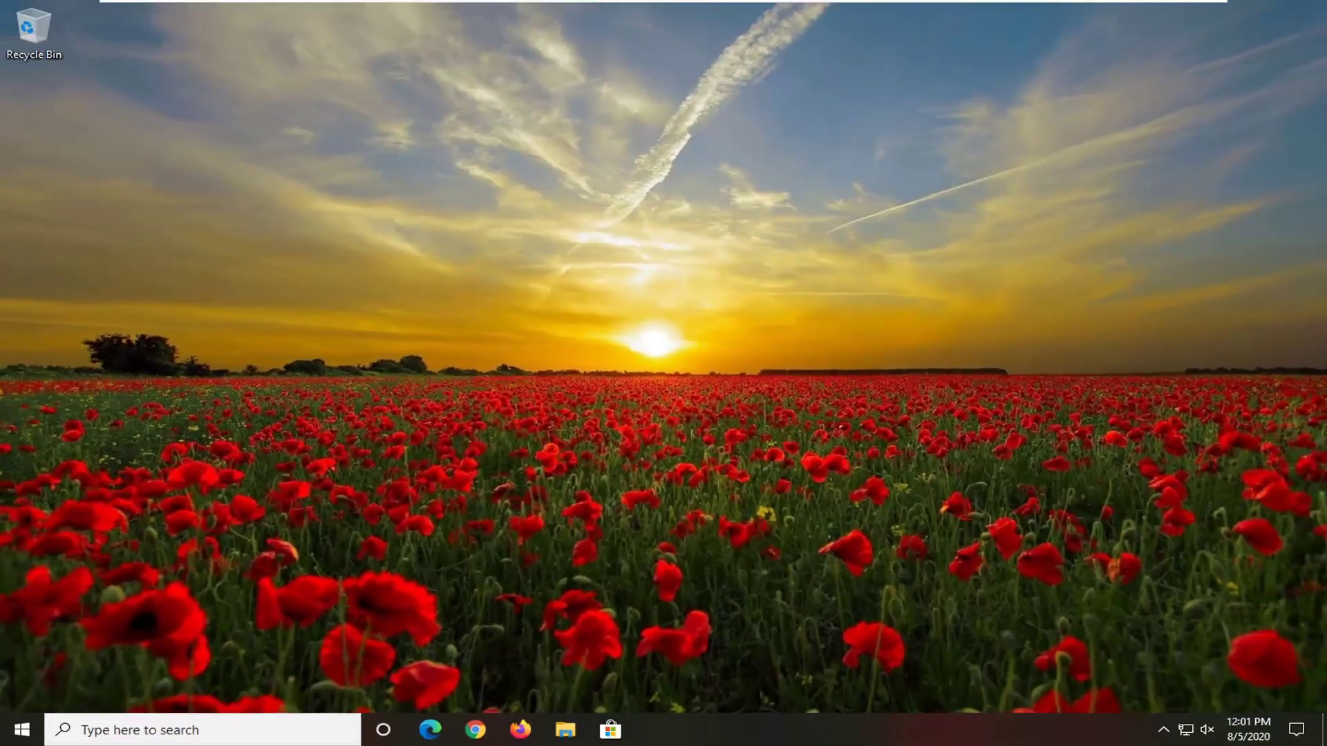